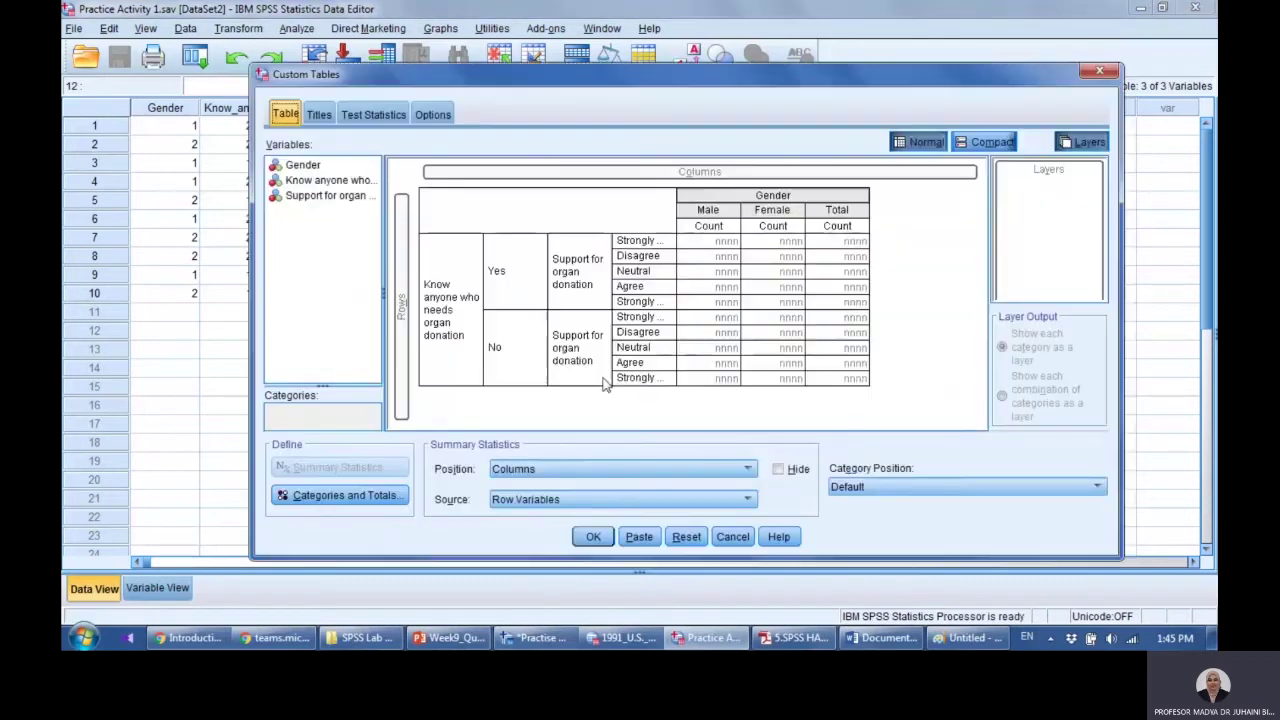
Reset all custom table settings, then place Gender in the rows and Know anyone who needs organ donation in the columns.
left_click(683, 537)
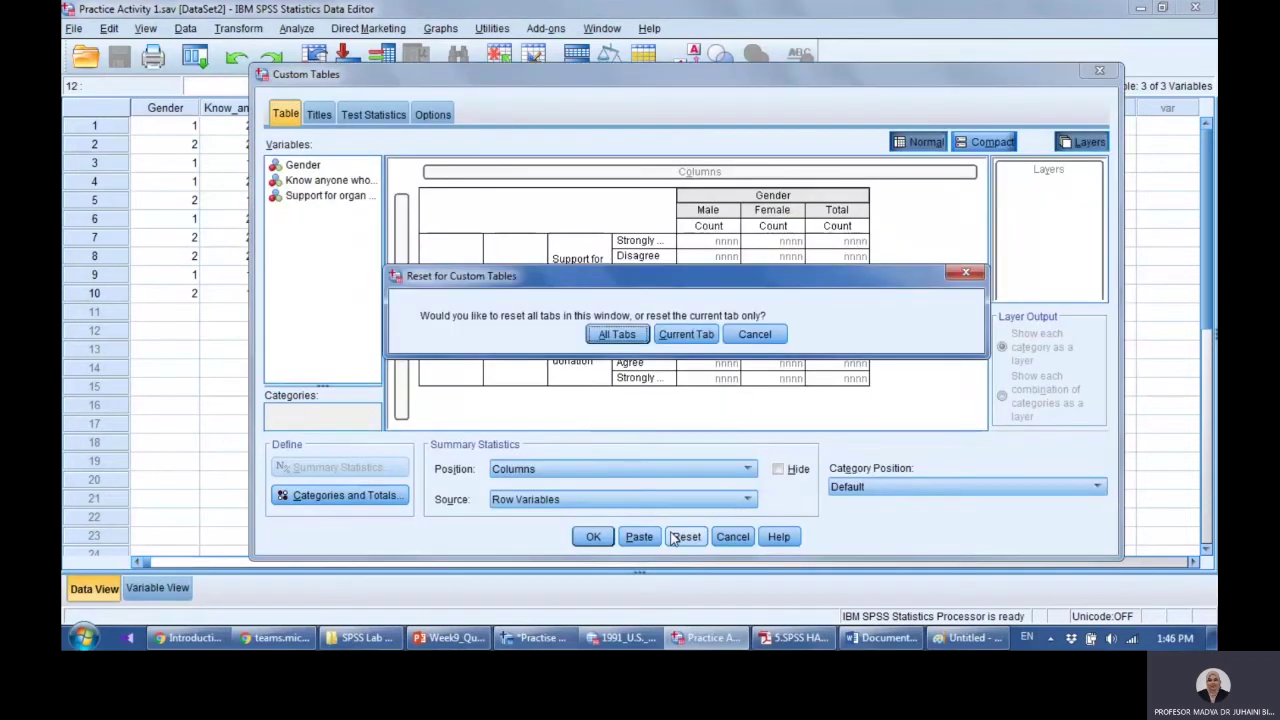
left_click(617, 335)
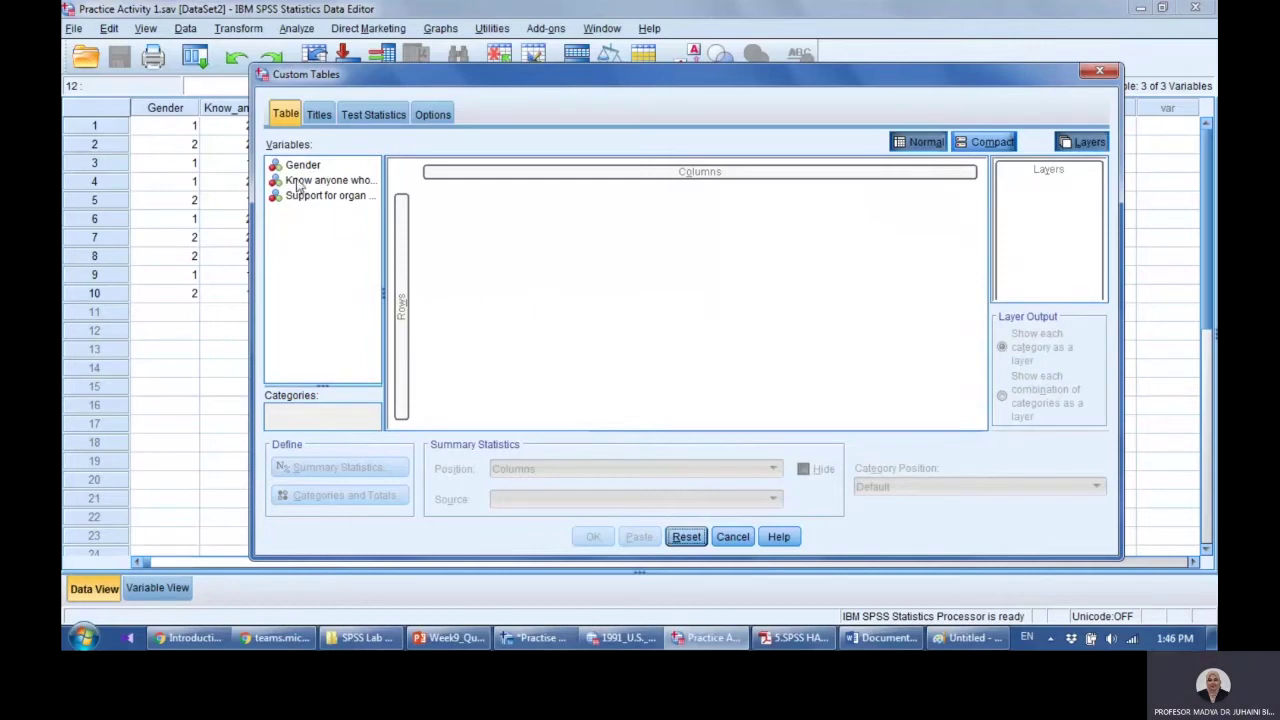
left_click_drag(302, 167, 408, 208)
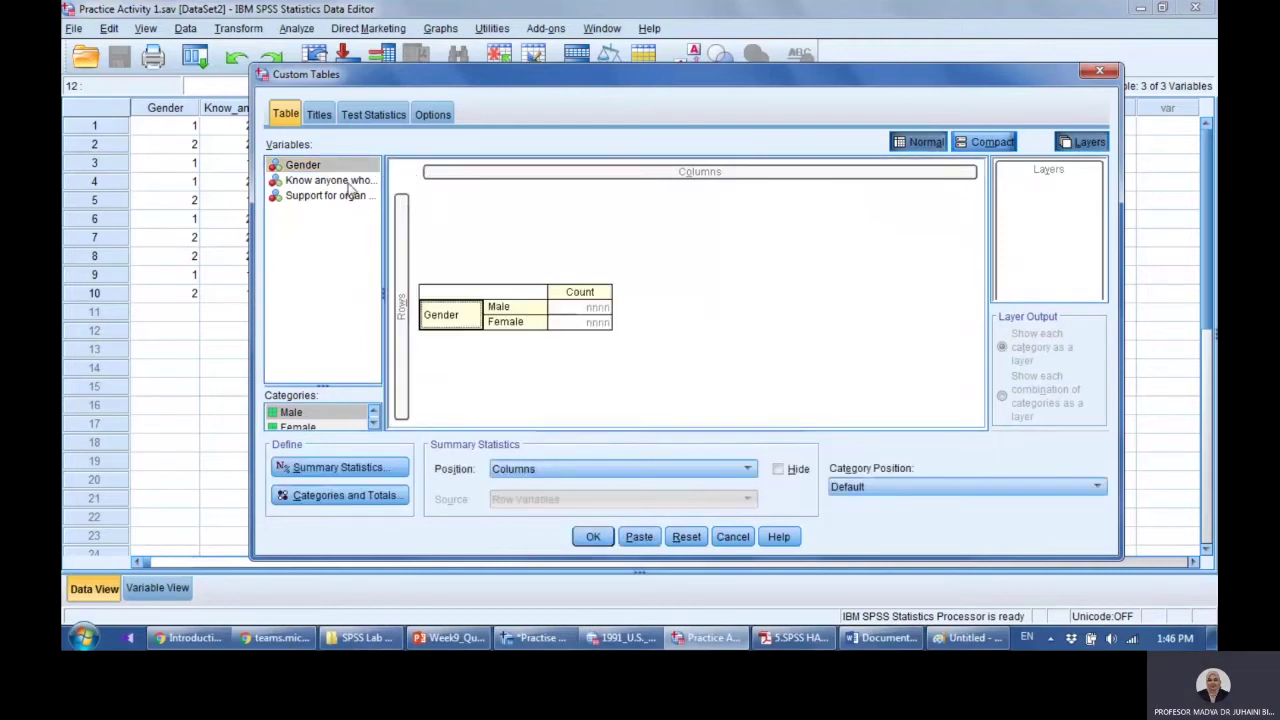
left_click_drag(348, 182, 483, 175)
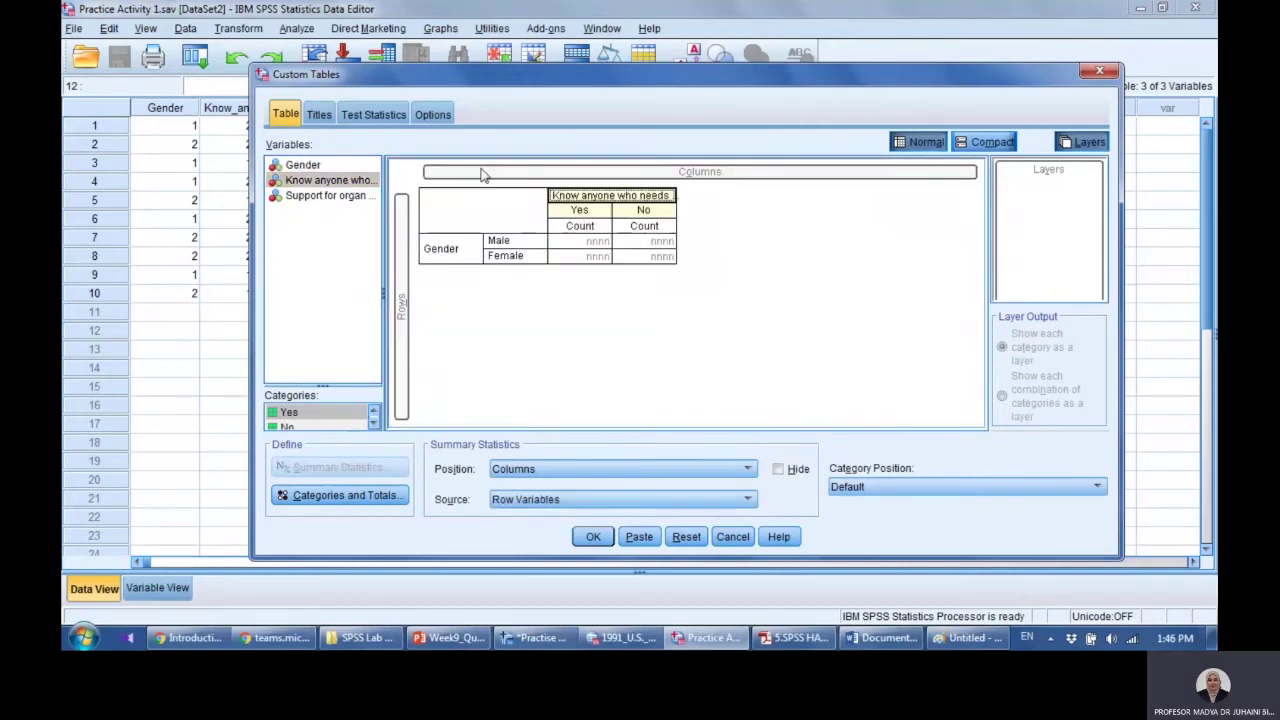
Add the Row N % statistic to the Gender row variable alongside Count and apply it to the selection.
left_click(450, 256)
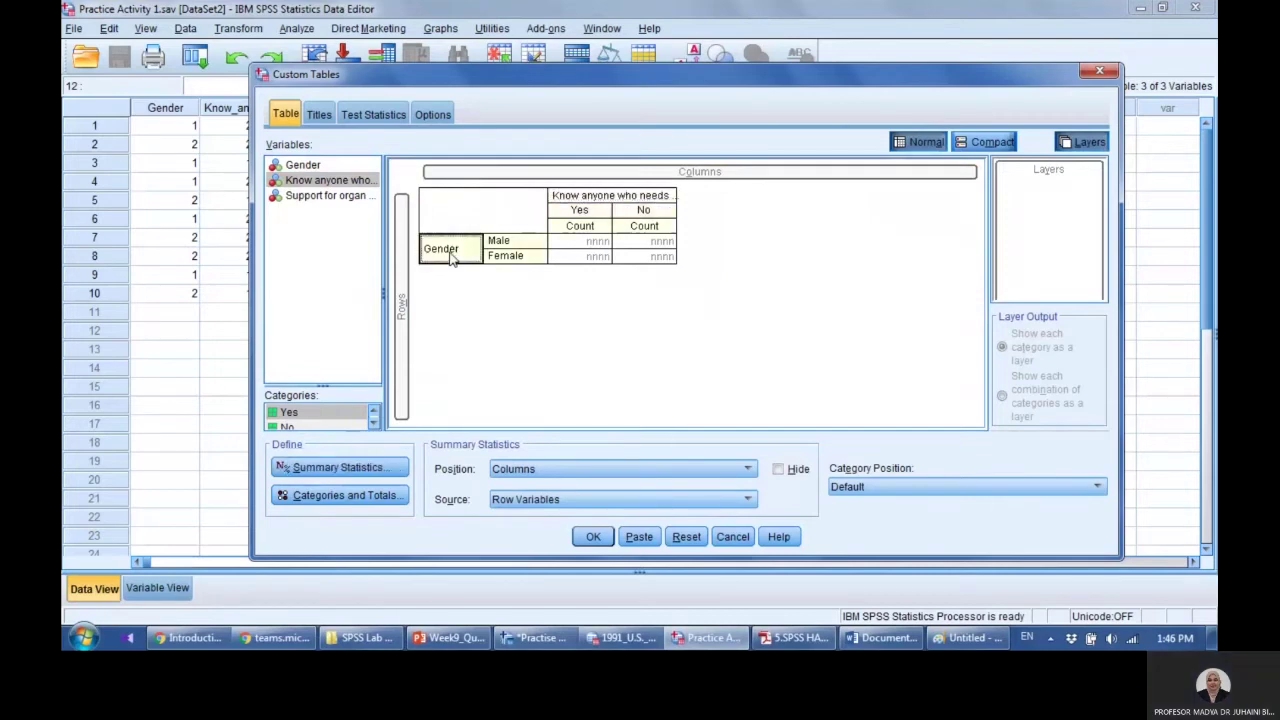
right_click(450, 258)
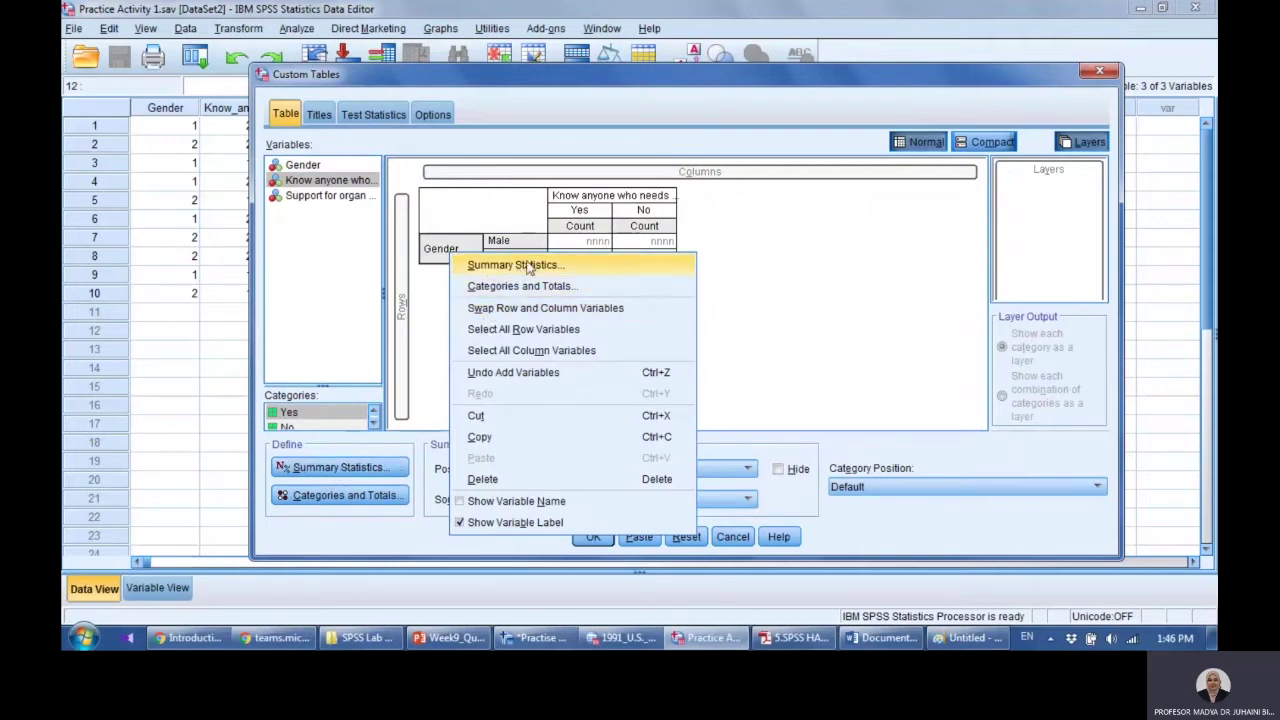
left_click(341, 470)
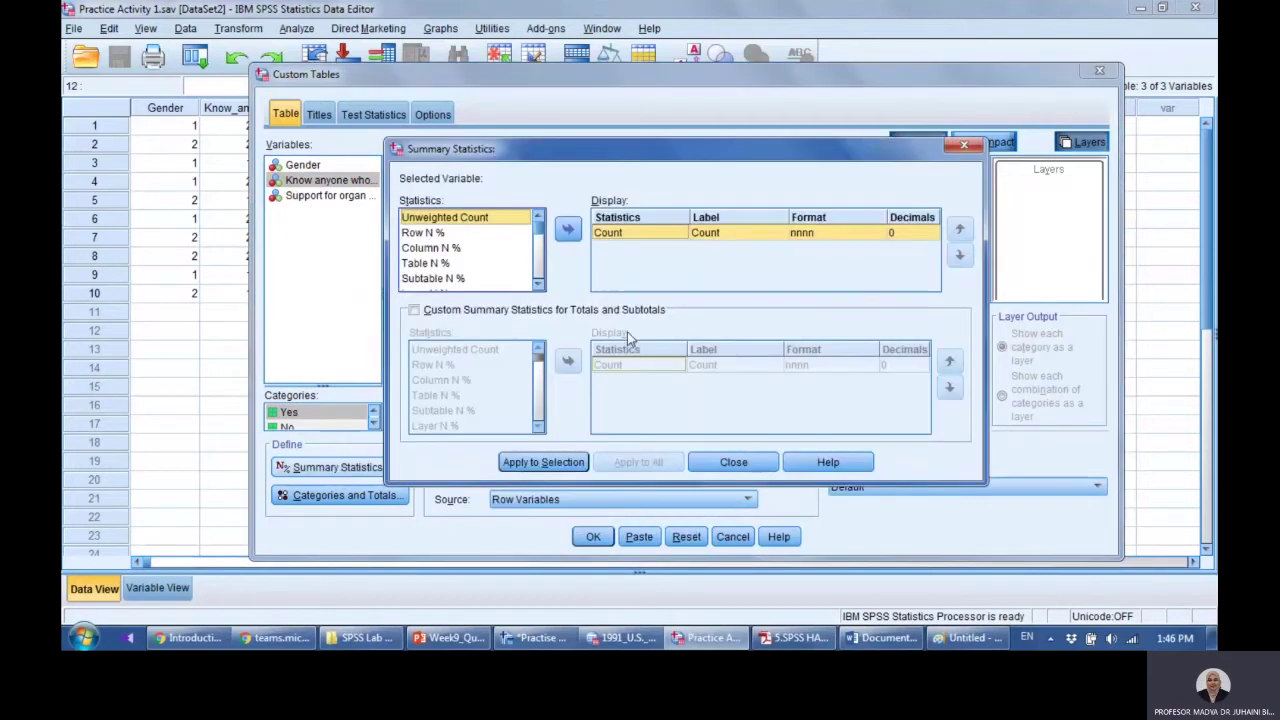
left_click(433, 233)
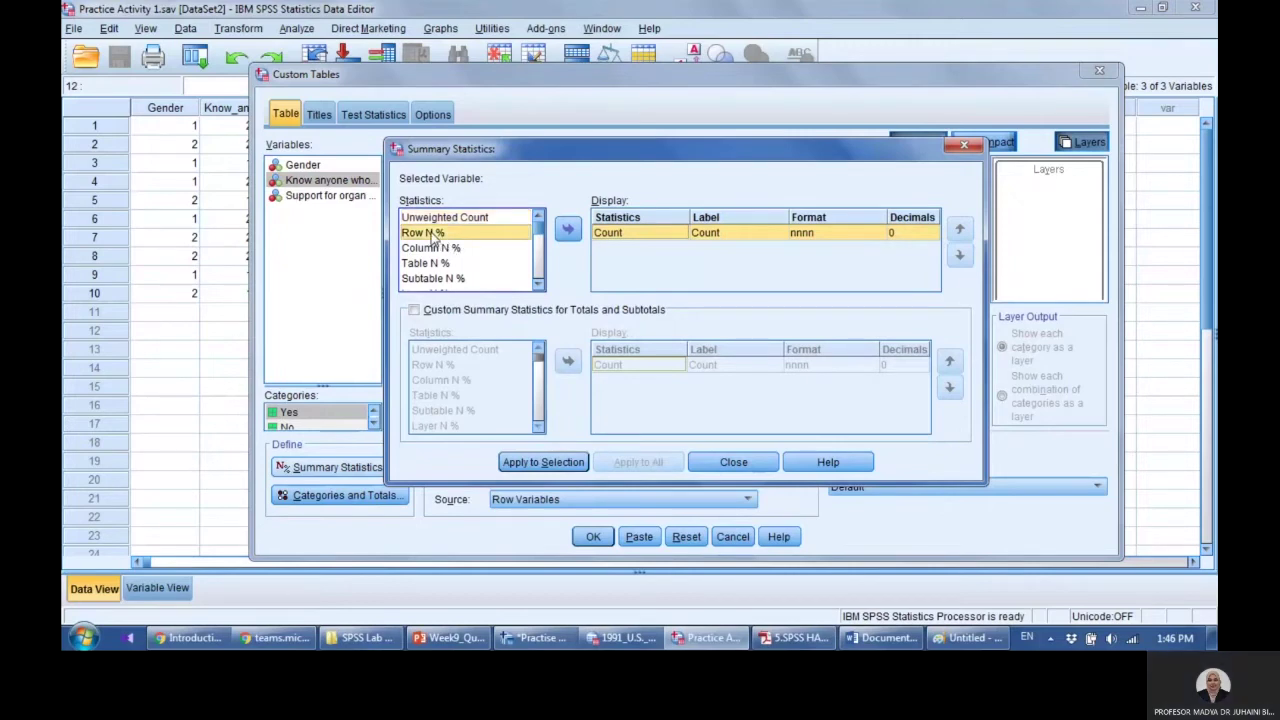
left_click(567, 230)
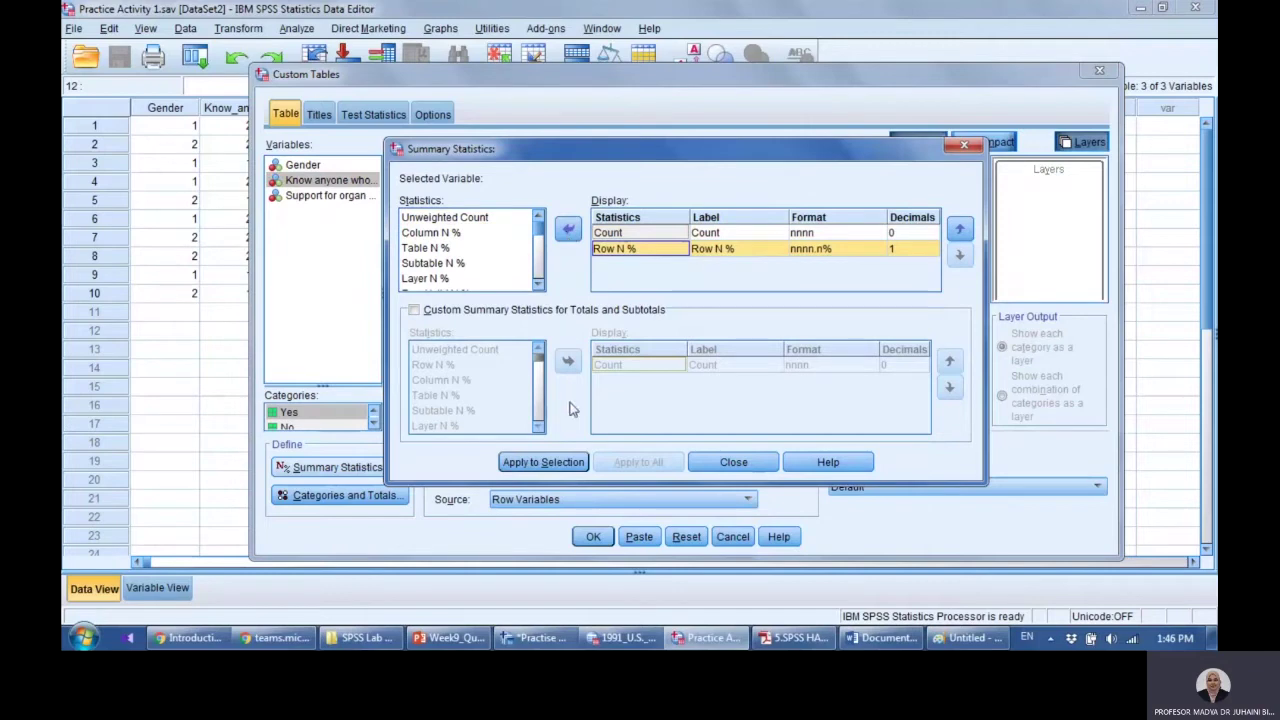
left_click(568, 463)
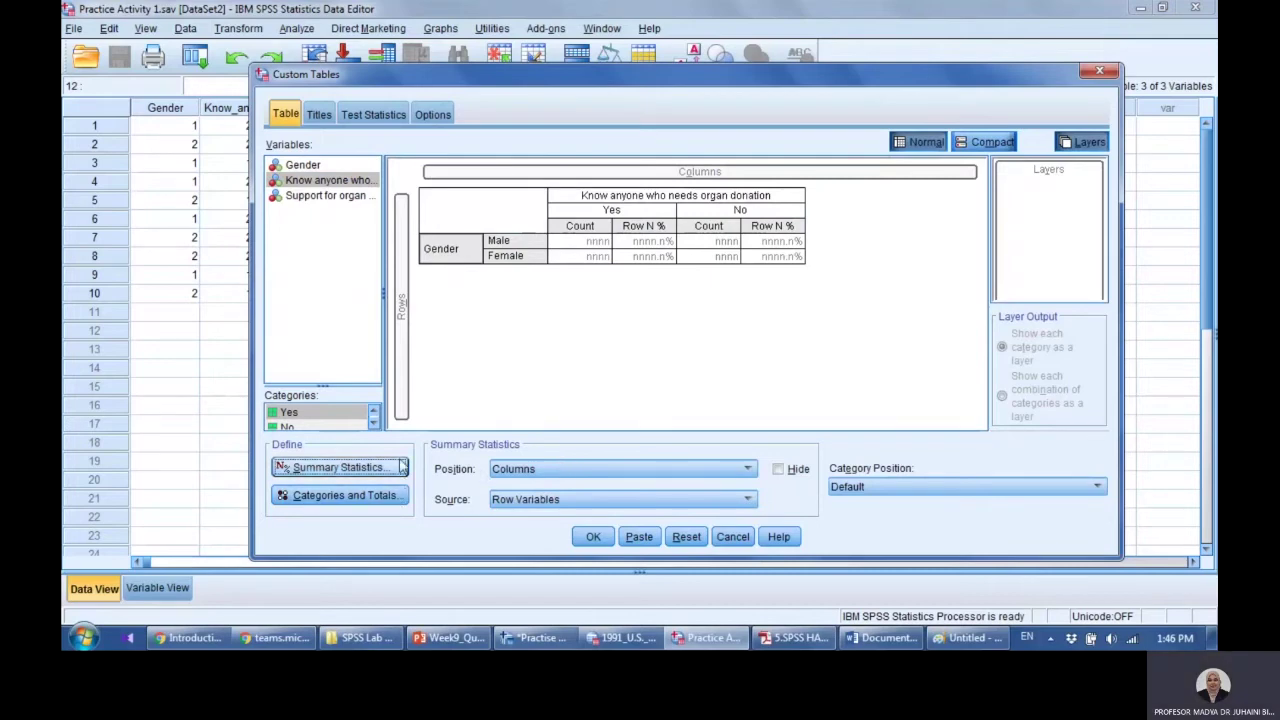
Show a Total category for the Gender row variable and generate the custom table.
left_click(466, 263)
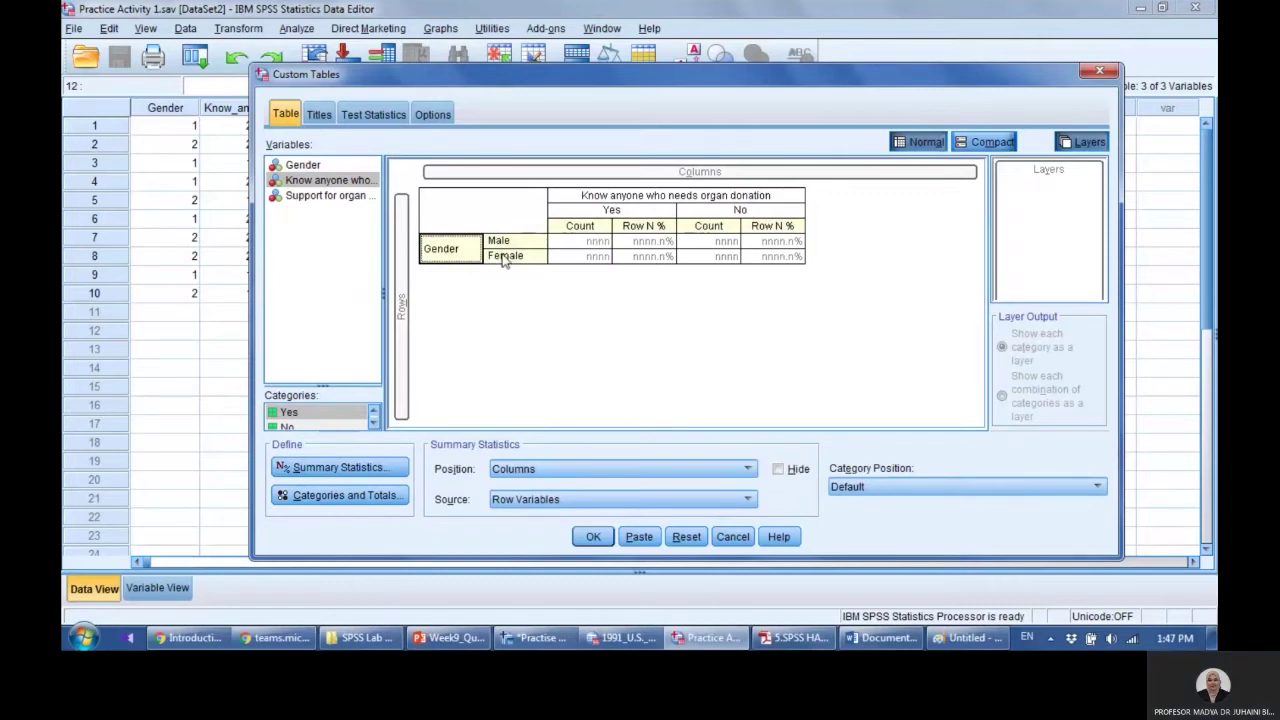
left_click(632, 201)
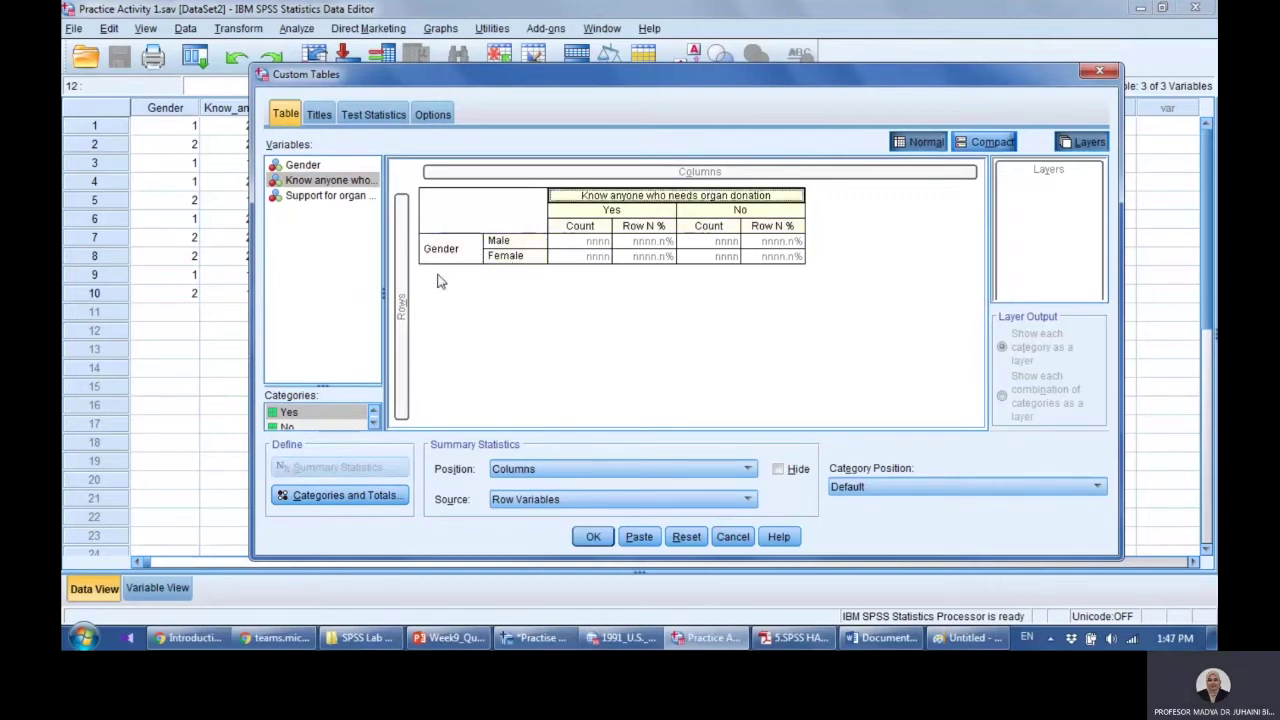
left_click(450, 255)
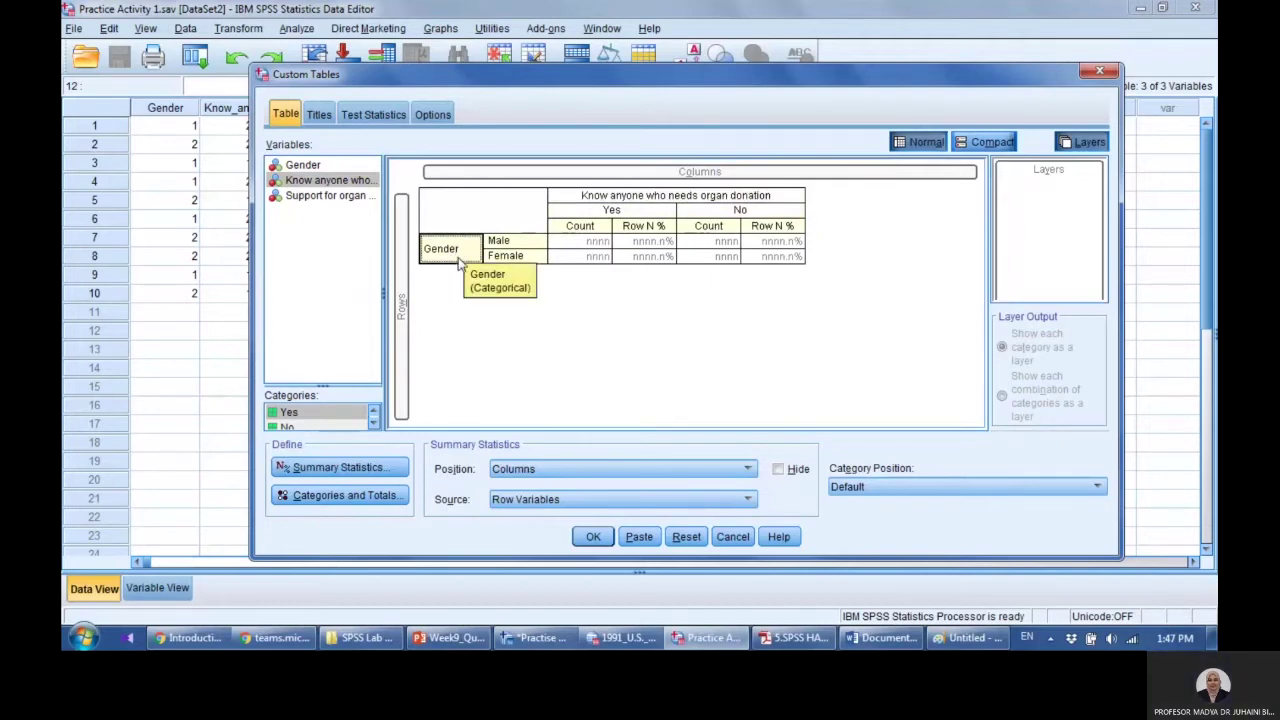
left_click(358, 497)
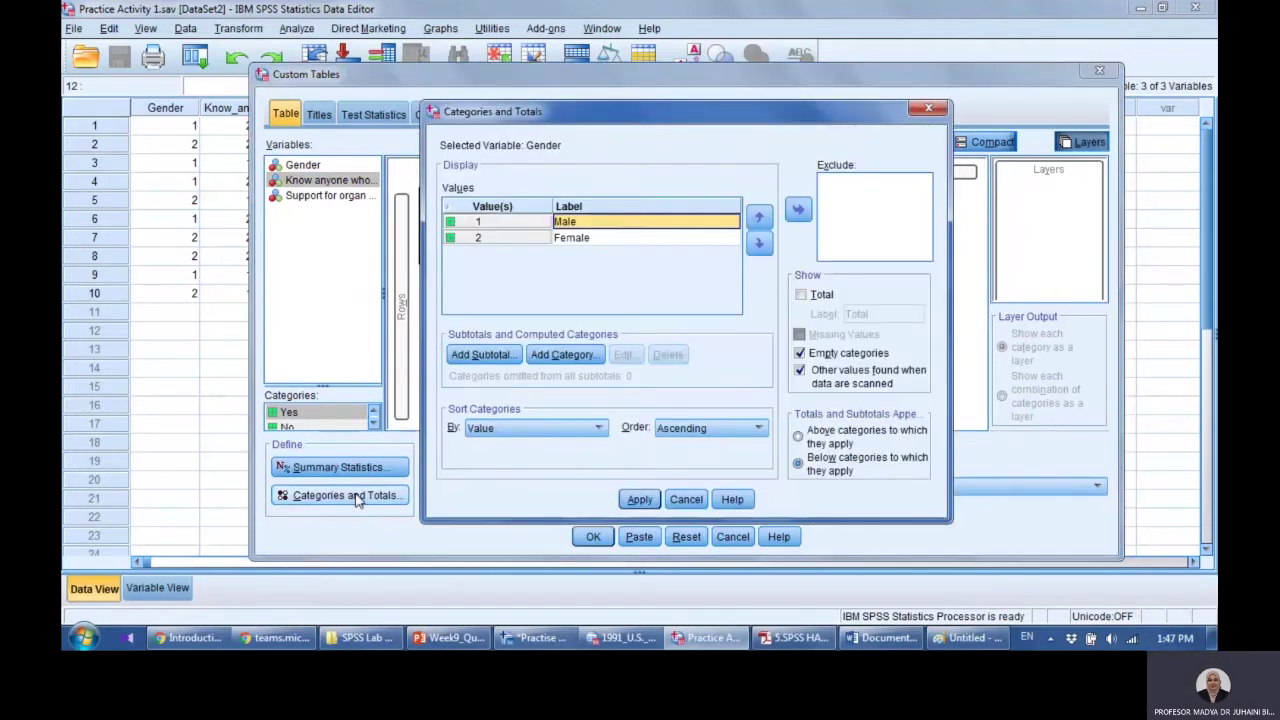
left_click(801, 294)
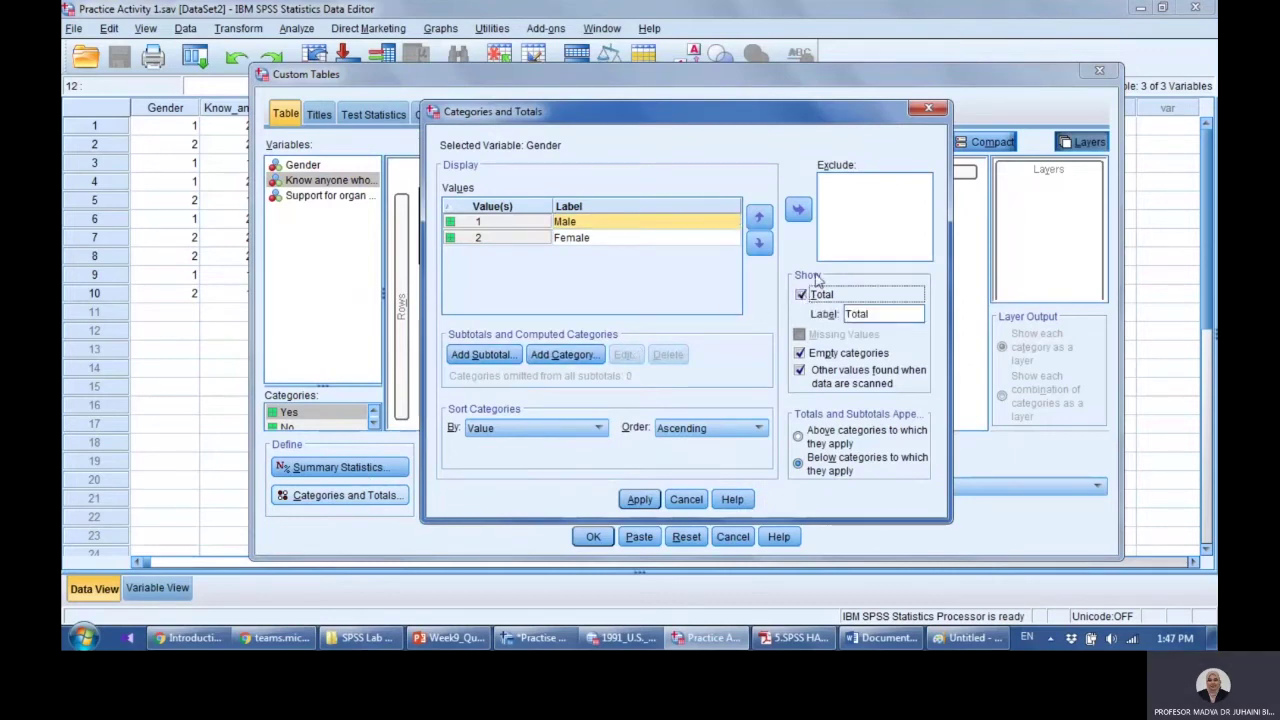
left_click(640, 499)
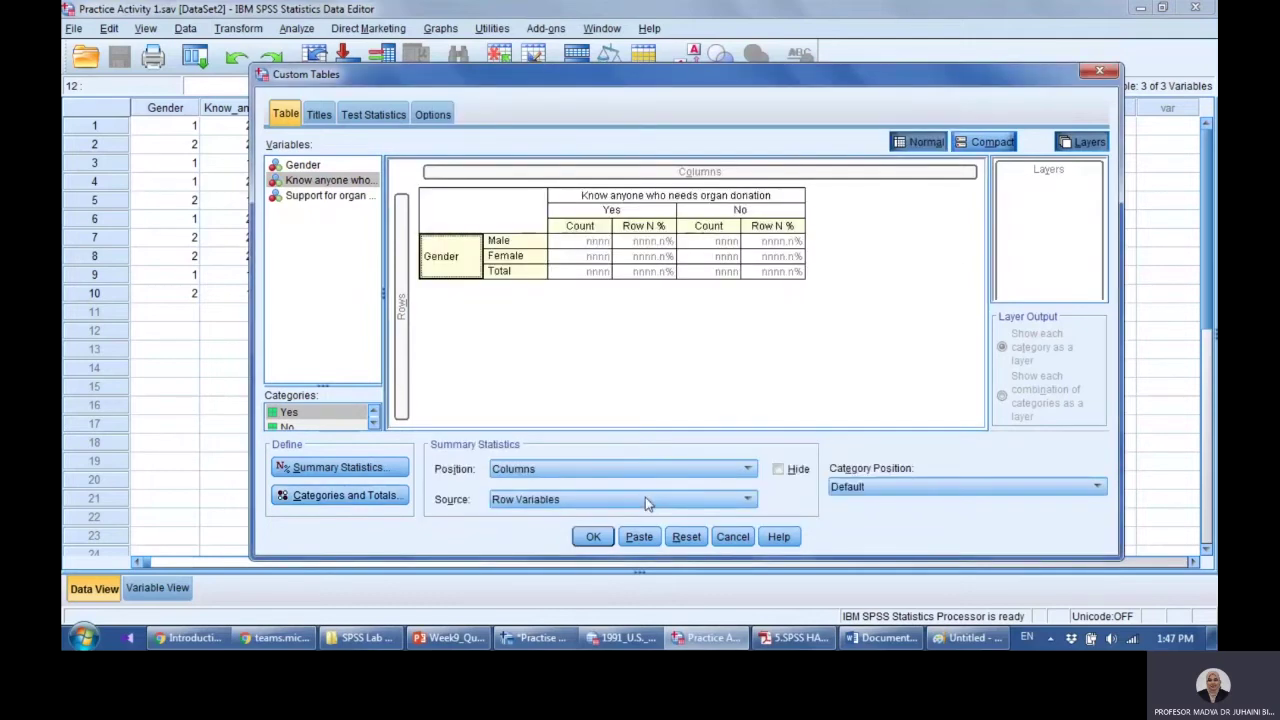
left_click(593, 536)
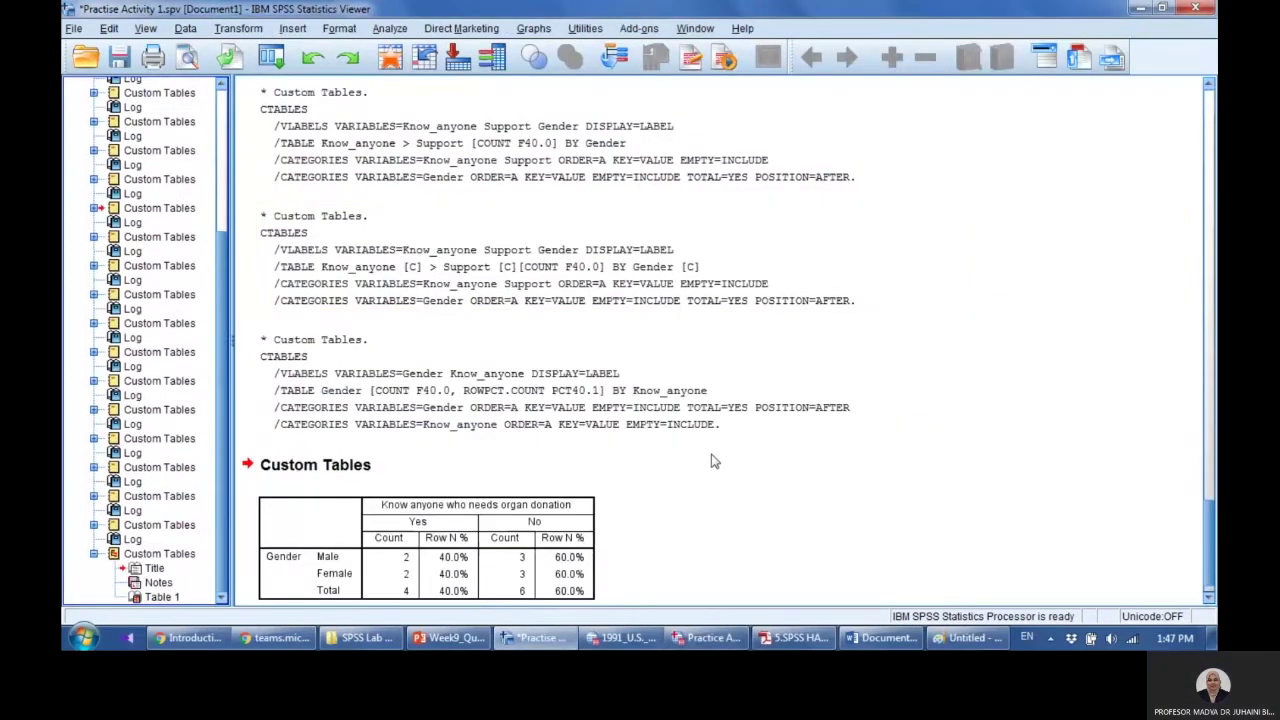
Compare the generated Gender table with the sample Custom Tables output in the SPSS handbook PDF in Adobe Reader.
left_click(465, 512)
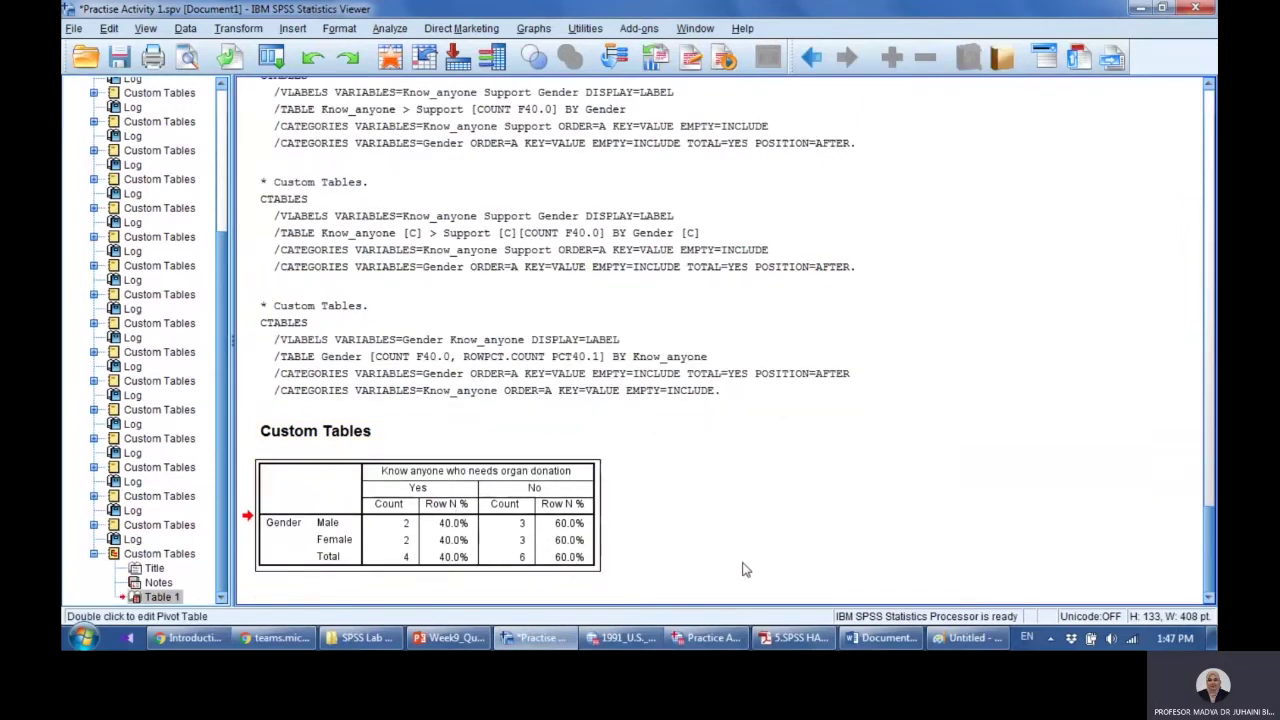
left_click(795, 638)
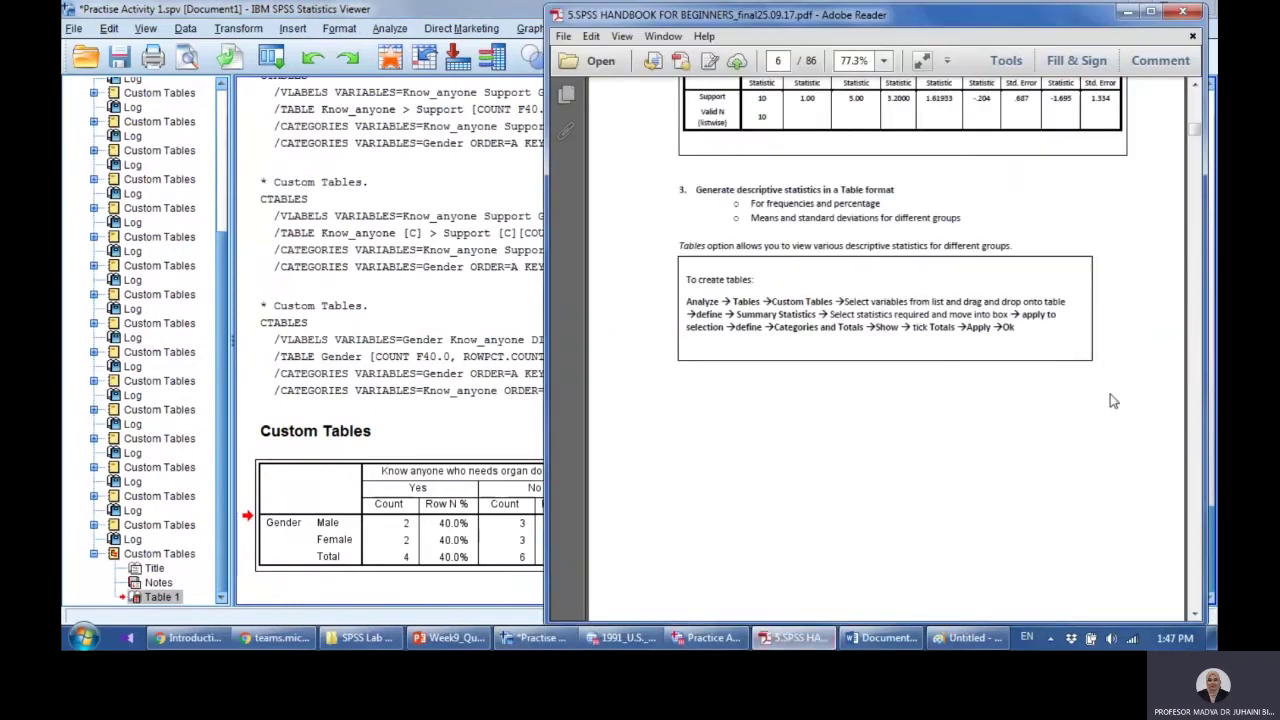
left_click_drag(1197, 617, 1197, 617)
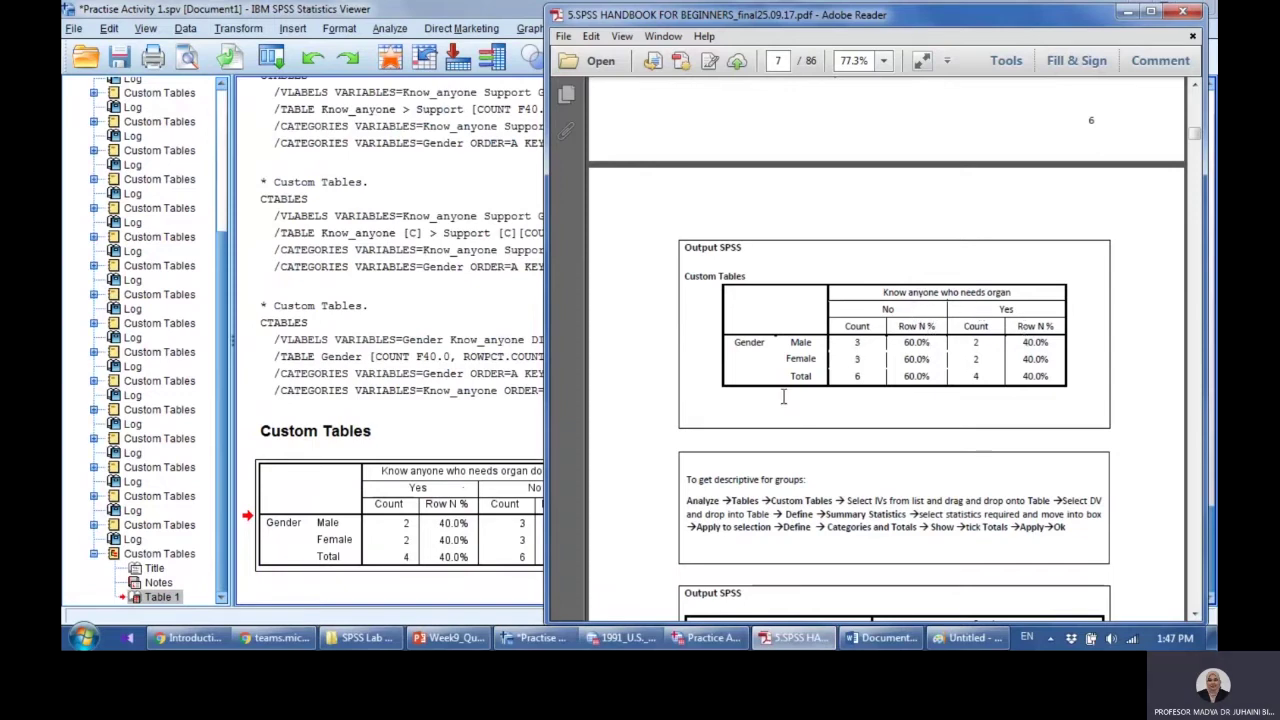
left_click(422, 588)
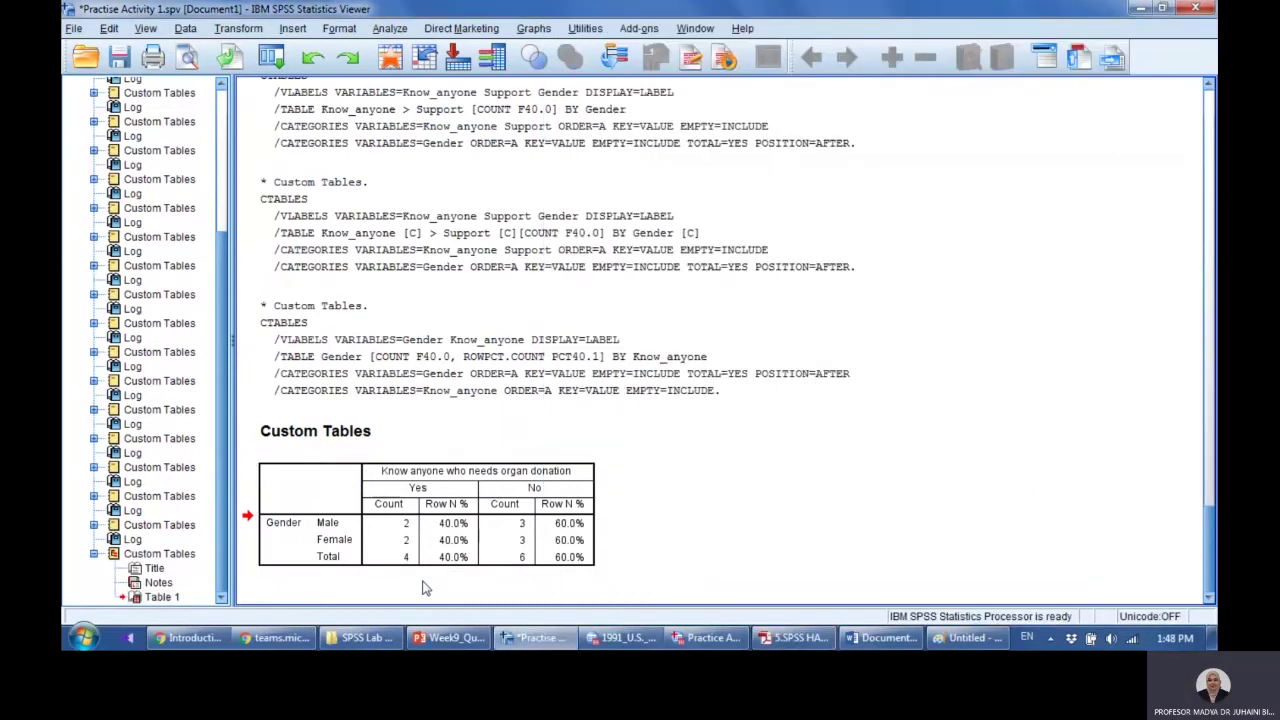
Read the handbook's instructions and sample output for group descriptives, then return to the SPSS Viewer.
left_click(797, 638)
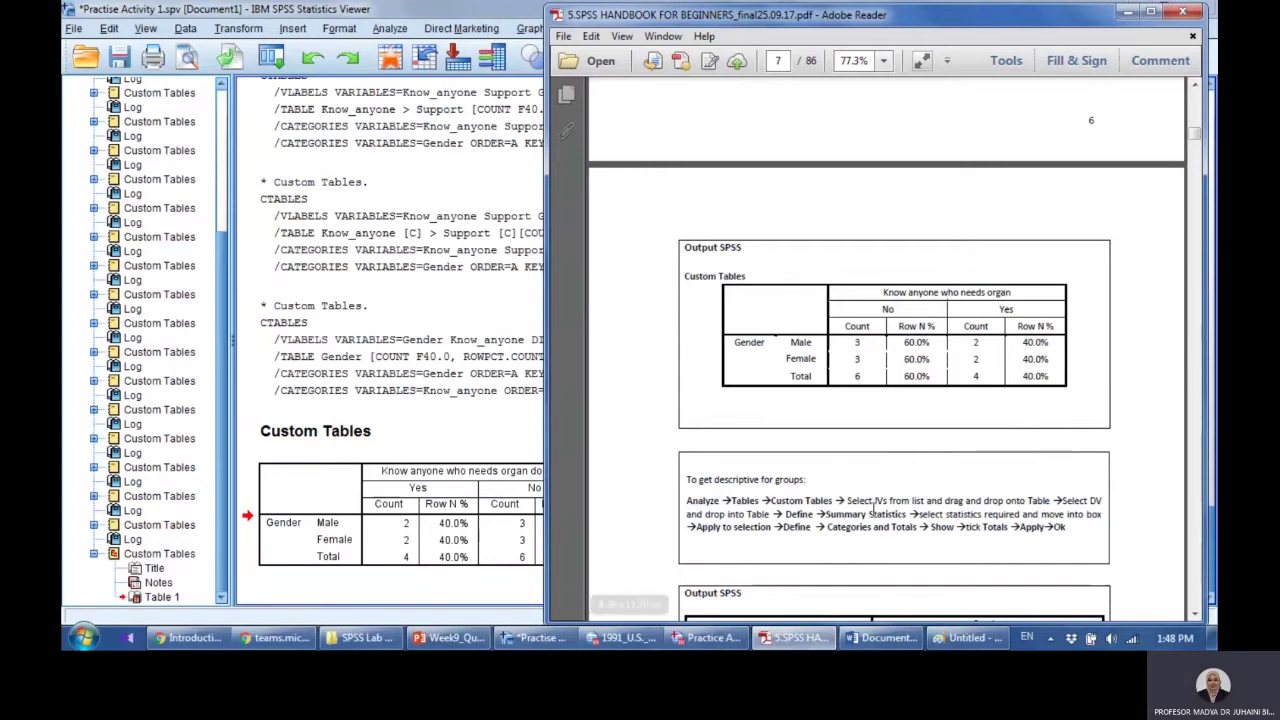
left_click(1196, 615)
left_click(1196, 615)
left_click(1196, 615)
left_click(1196, 615)
left_click(1196, 615)
left_click(1196, 615)
left_click(1196, 615)
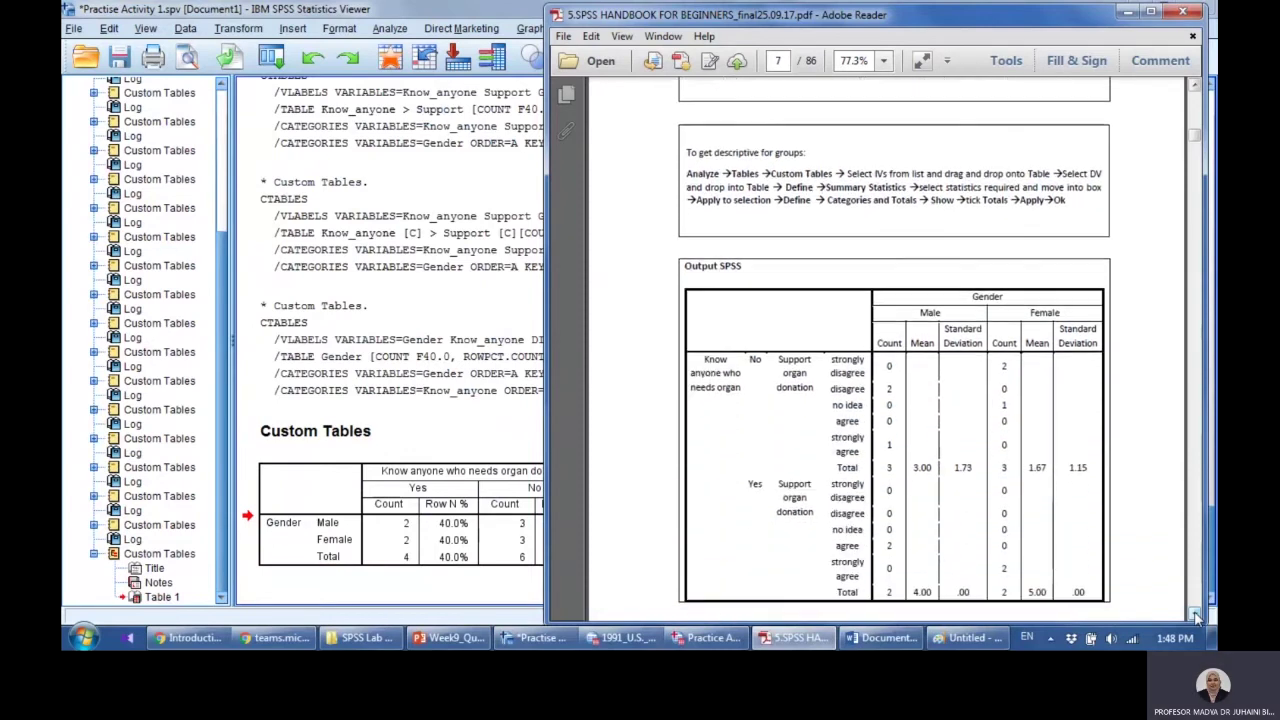
left_click(470, 598)
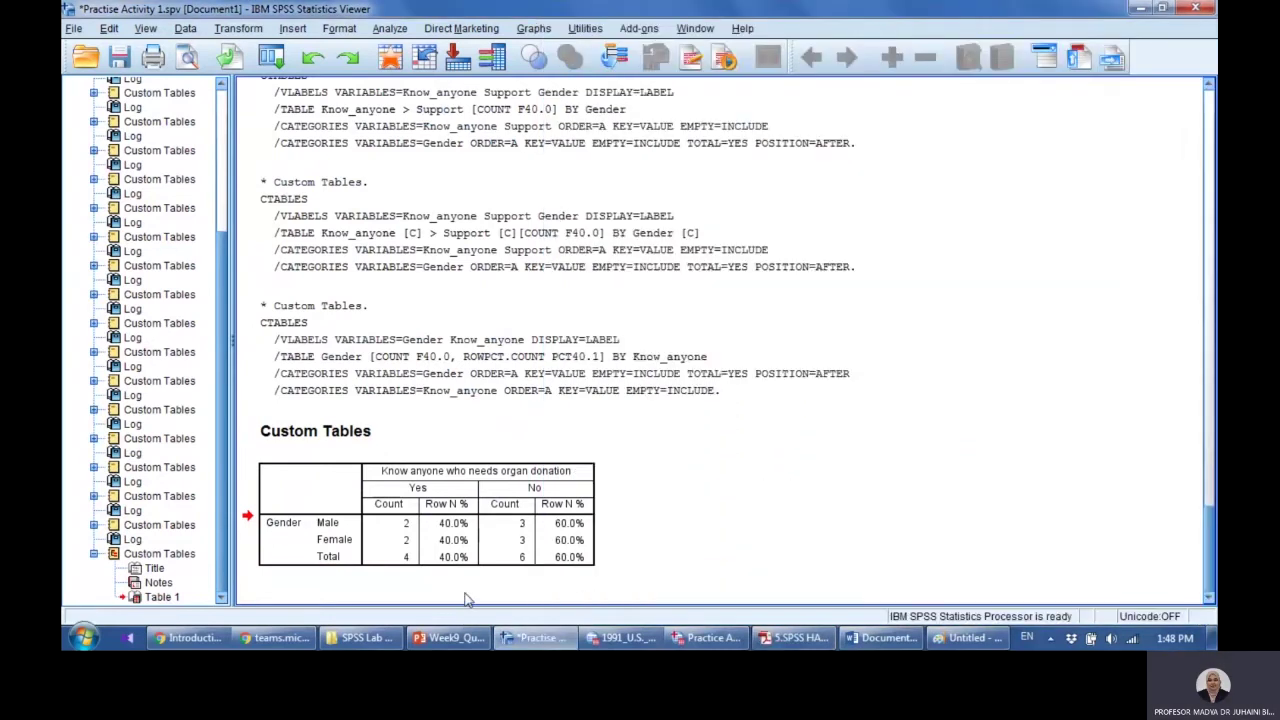
Start a new custom table and reset all of the previous table's settings.
left_click(373, 32)
mouse_move(460, 90)
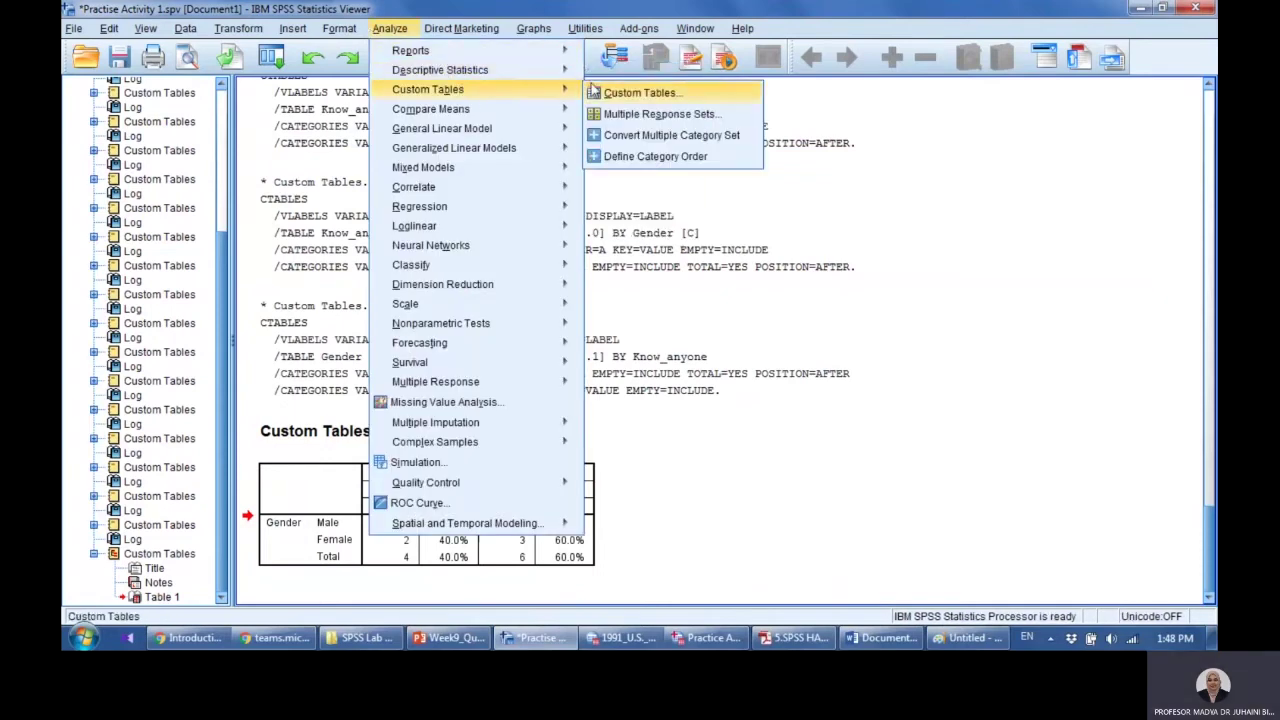
left_click(638, 92)
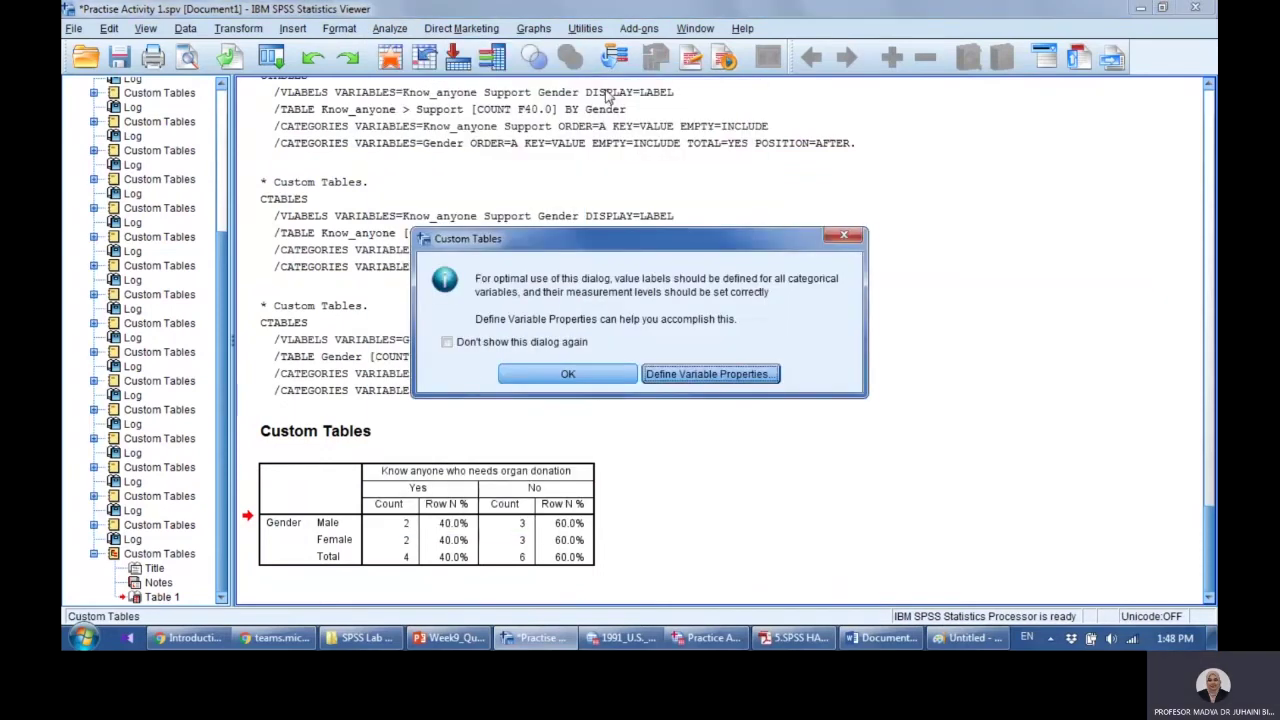
left_click(568, 375)
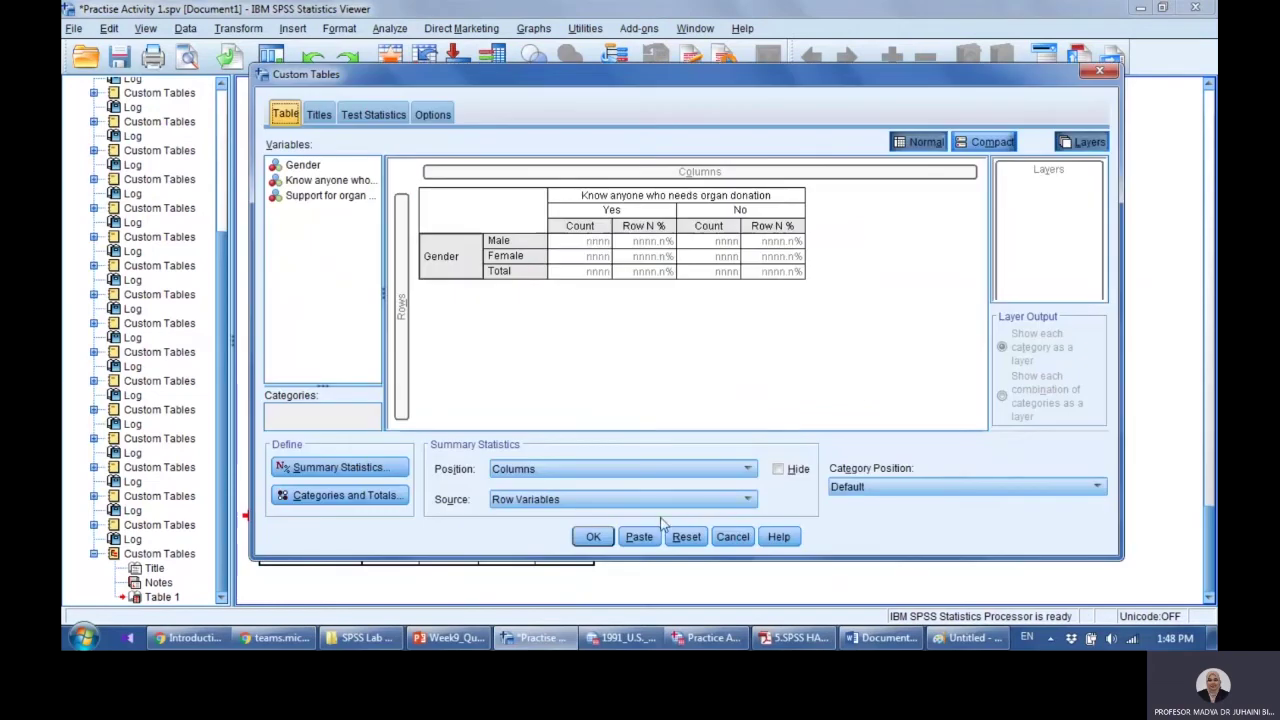
left_click(684, 537)
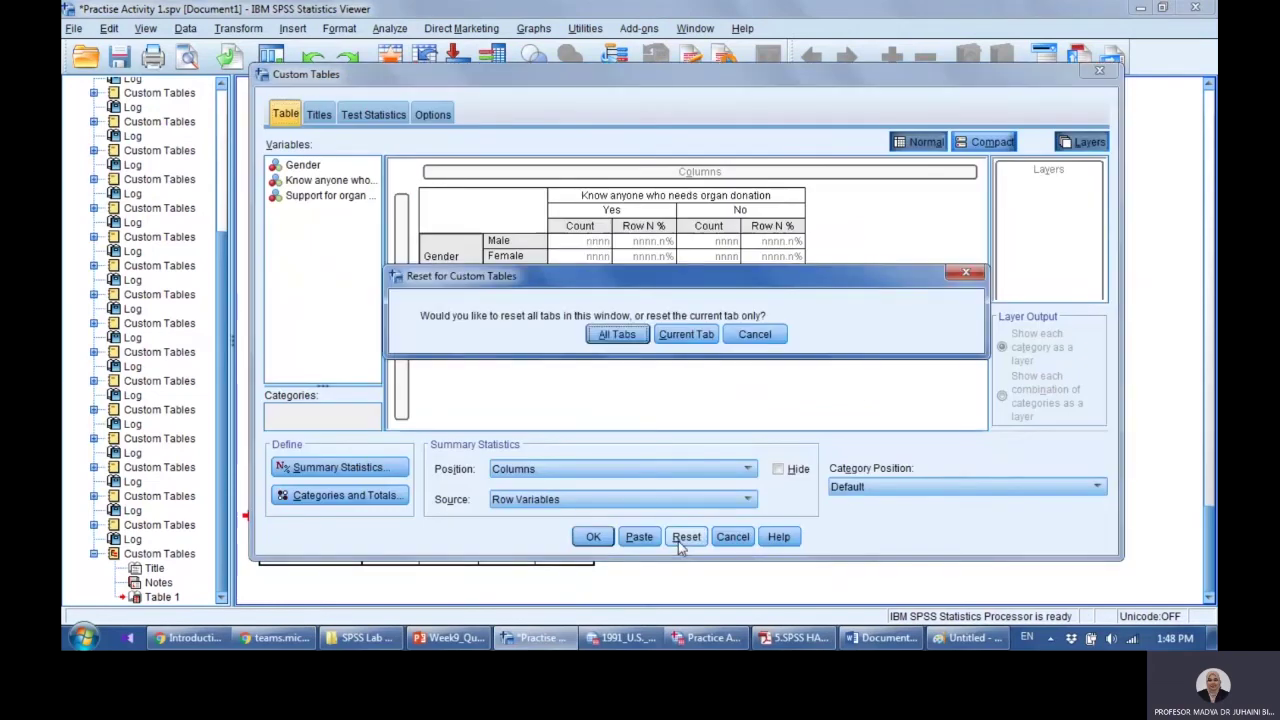
left_click(617, 334)
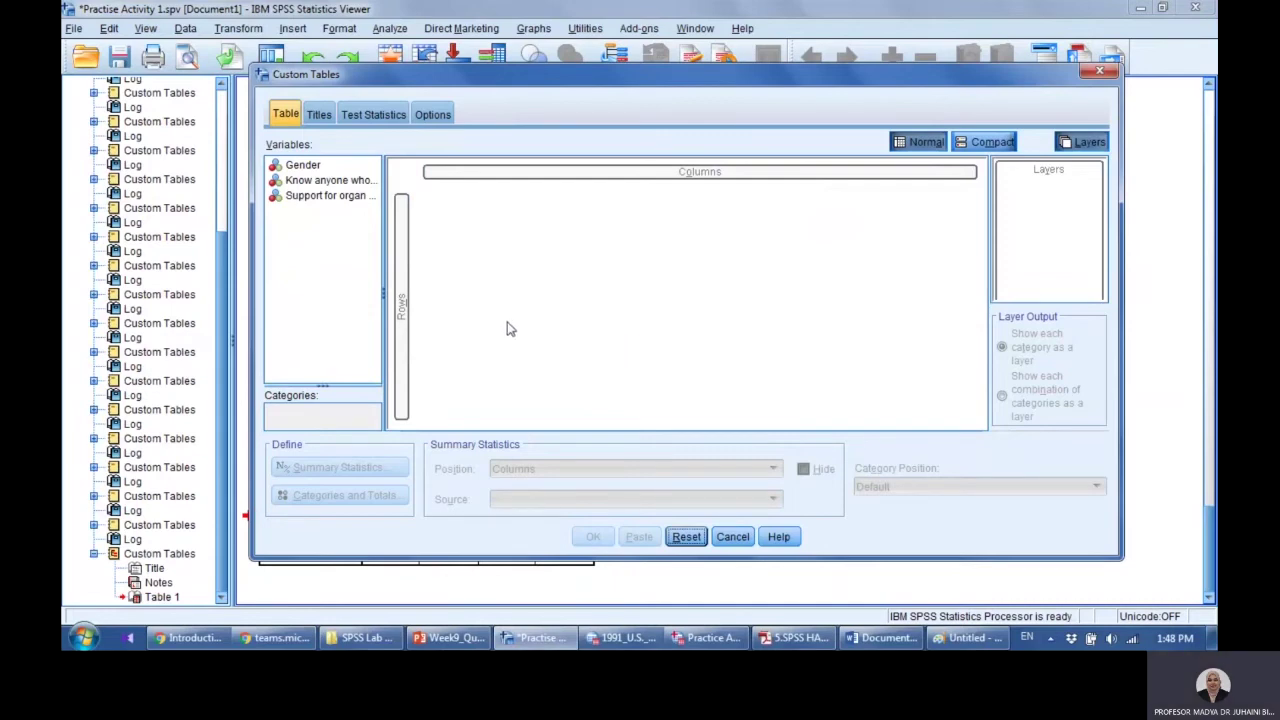
Place Gender in the columns and Know anyone who needs organ donation in the rows, nesting Support for organ donation inside it.
left_click_drag(303, 165, 462, 174)
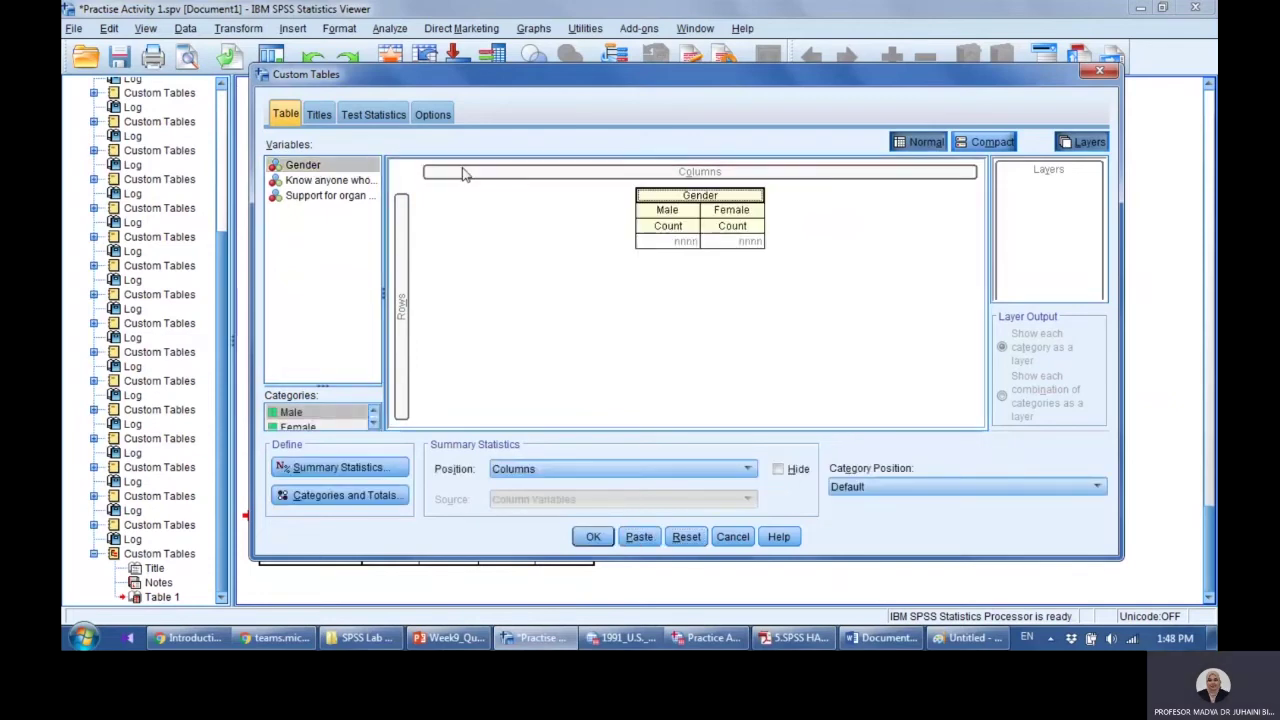
left_click(357, 182)
left_click_drag(357, 182, 404, 234)
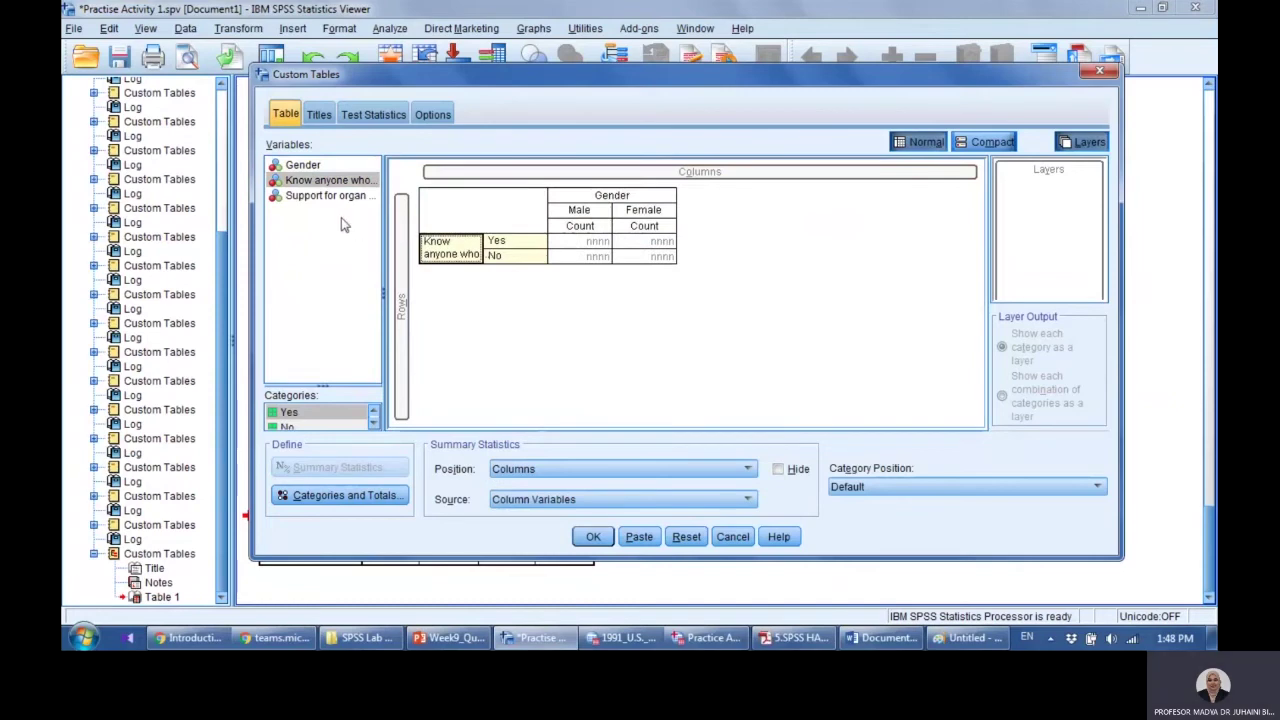
left_click_drag(345, 196, 543, 258)
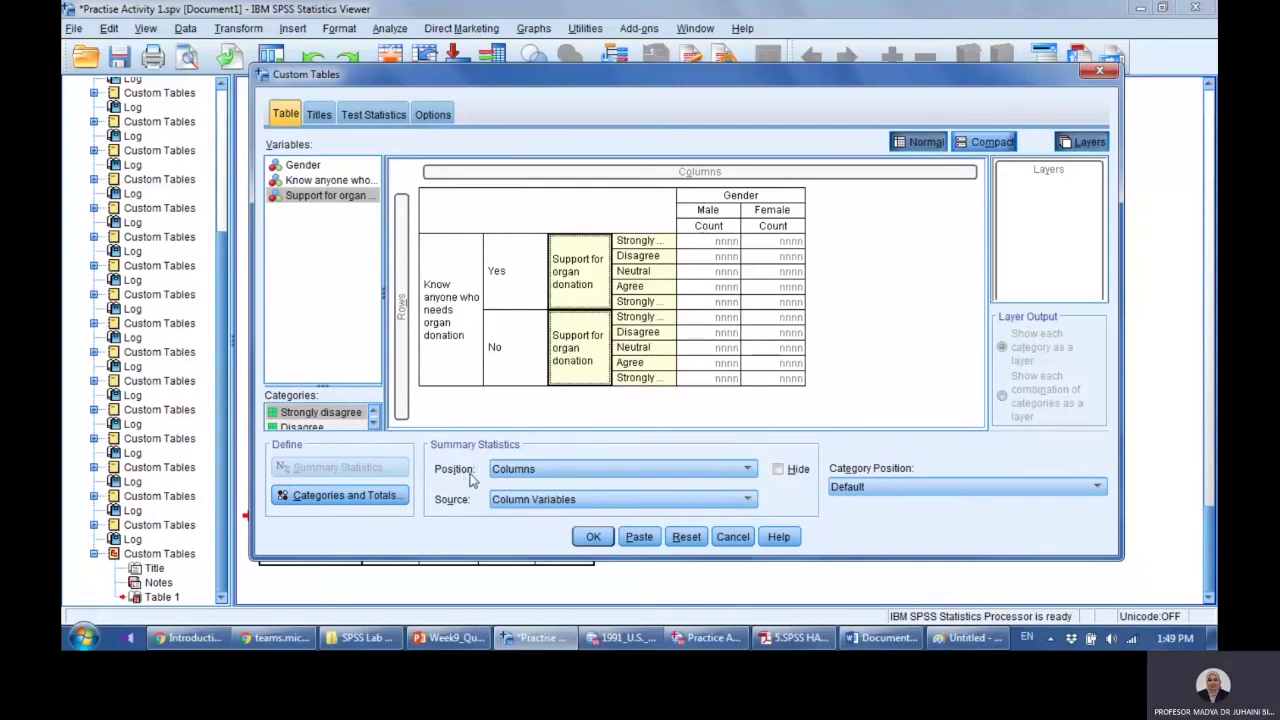
Set the summary statistics source to row variables and enable custom statistics for totals and subtotals of Support for organ donation.
left_click(512, 502)
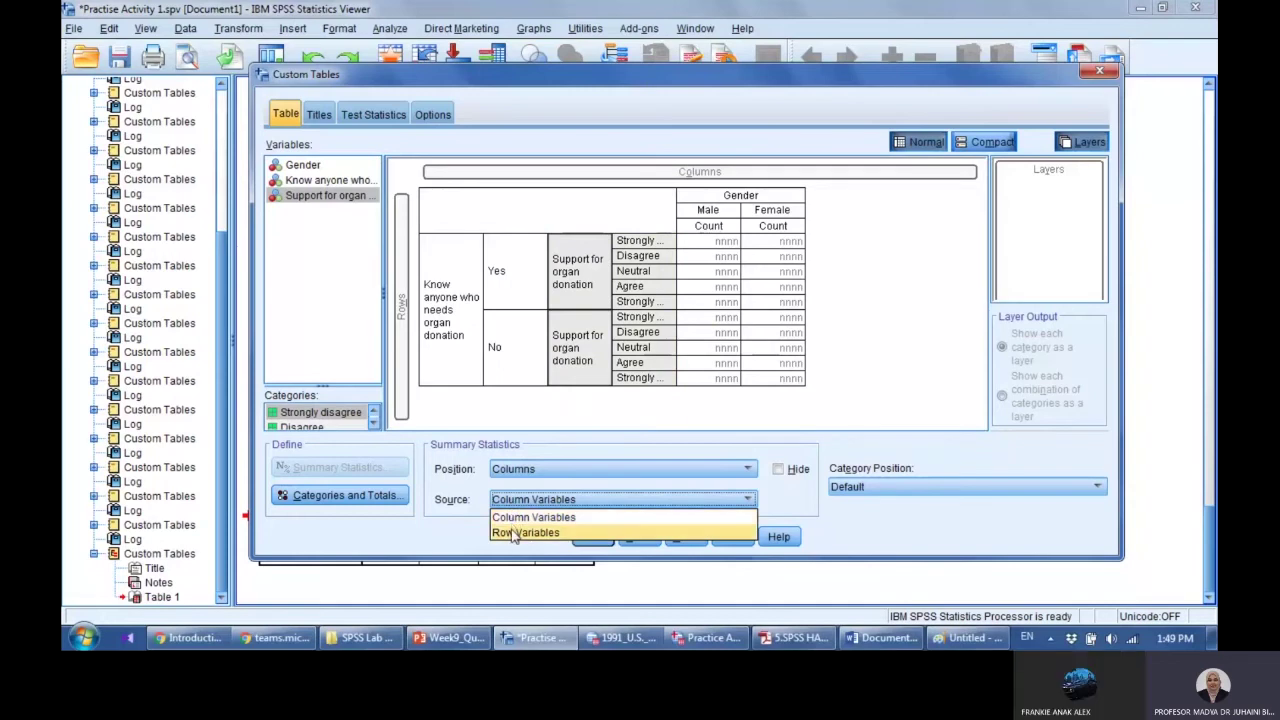
left_click(513, 533)
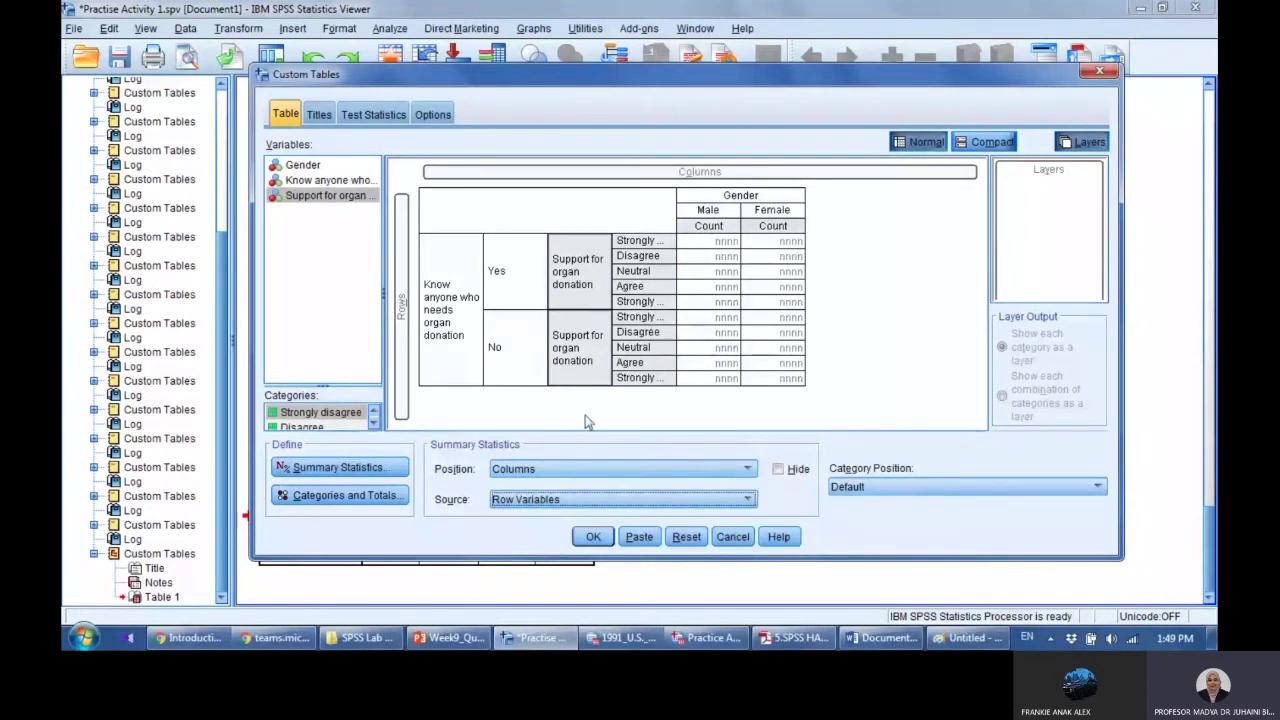
left_click(397, 471)
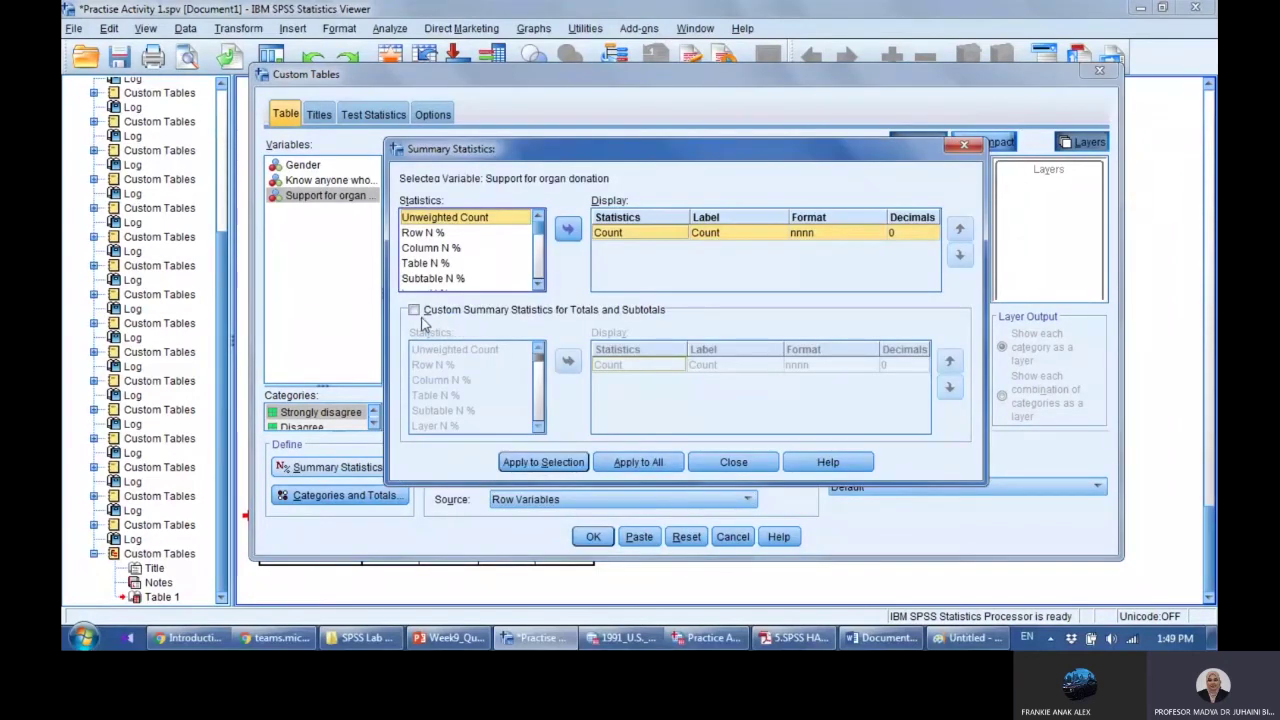
left_click(414, 311)
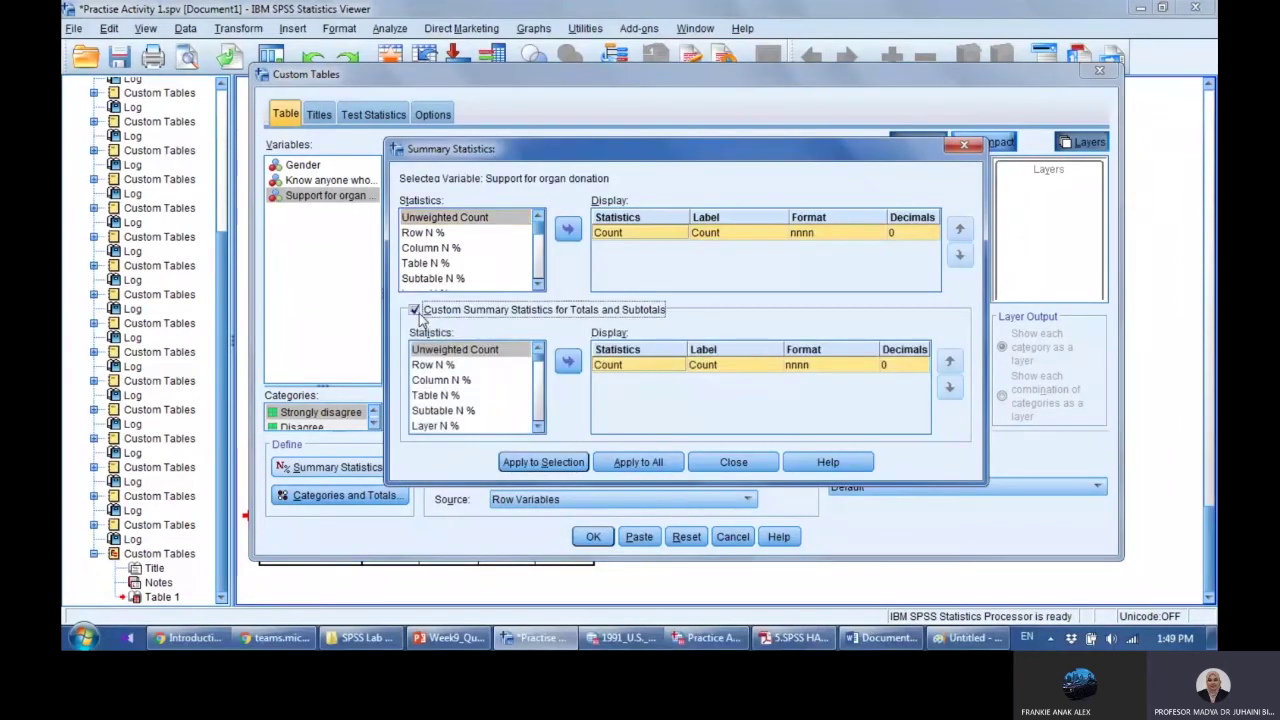
Add Mean and Std. Deviation to the custom totals statistics for Support for organ donation and apply them to the selection.
left_click(538, 430)
left_click(538, 430)
left_click(538, 430)
left_click(538, 430)
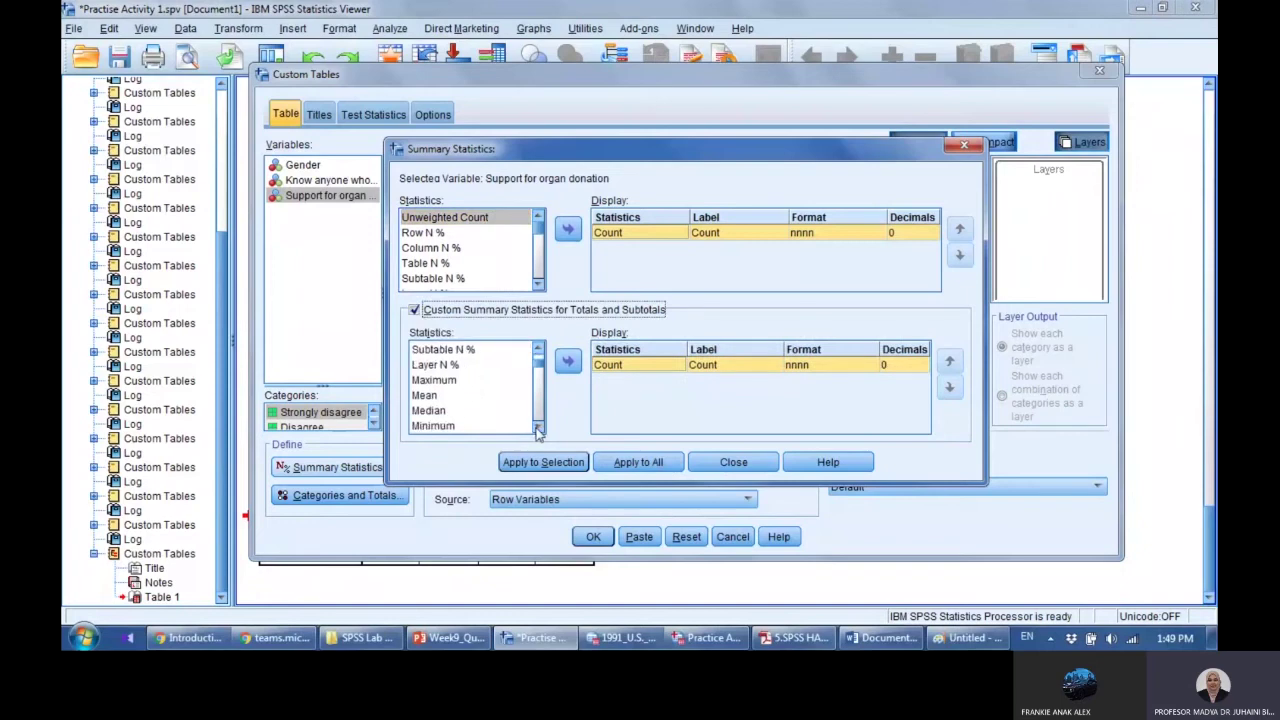
left_click(428, 396)
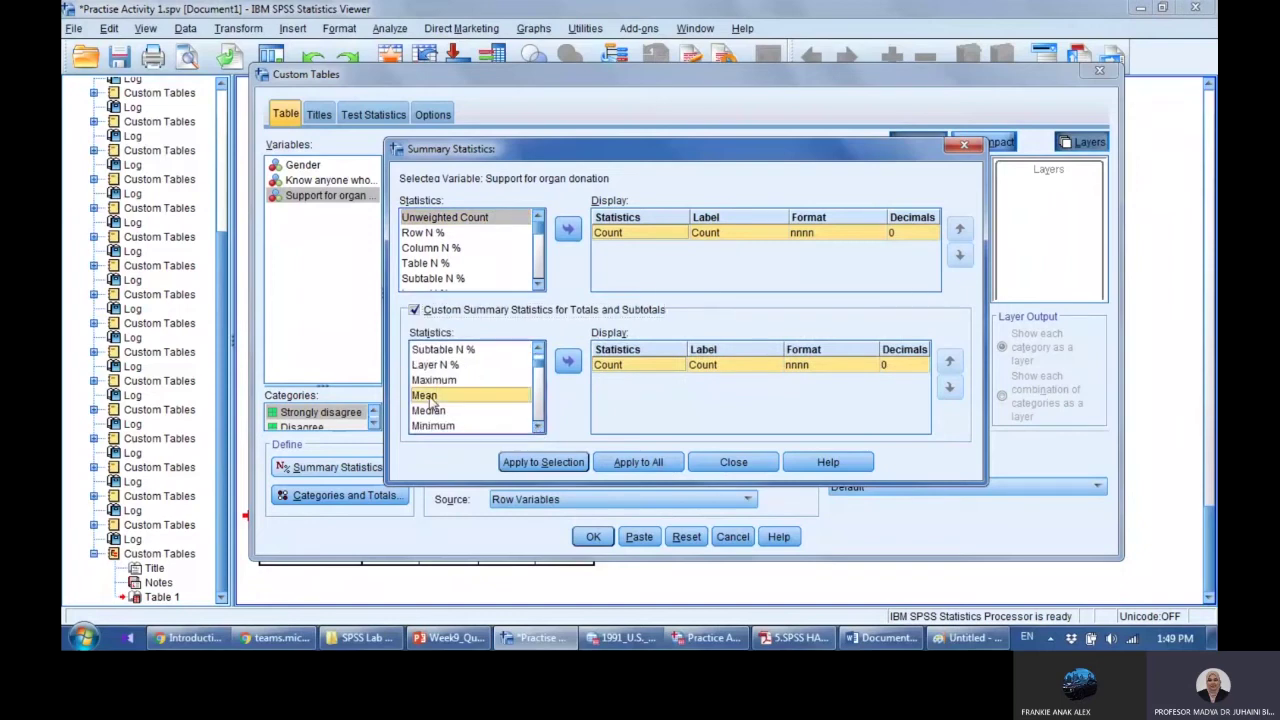
left_click(540, 427)
left_click(540, 427)
left_click(540, 427)
left_click(540, 427)
left_click_drag(540, 427, 540, 427)
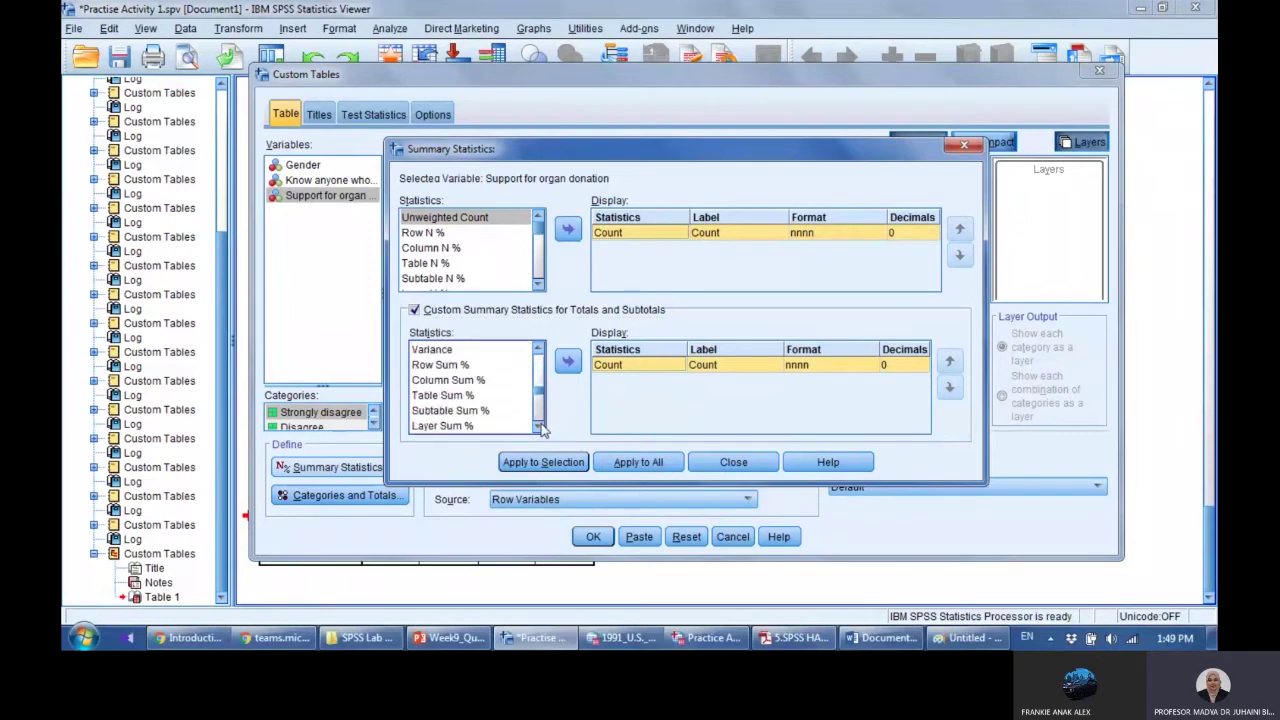
left_click(539, 351)
left_click(539, 351)
left_click(539, 351)
left_click(539, 351)
left_click(539, 351)
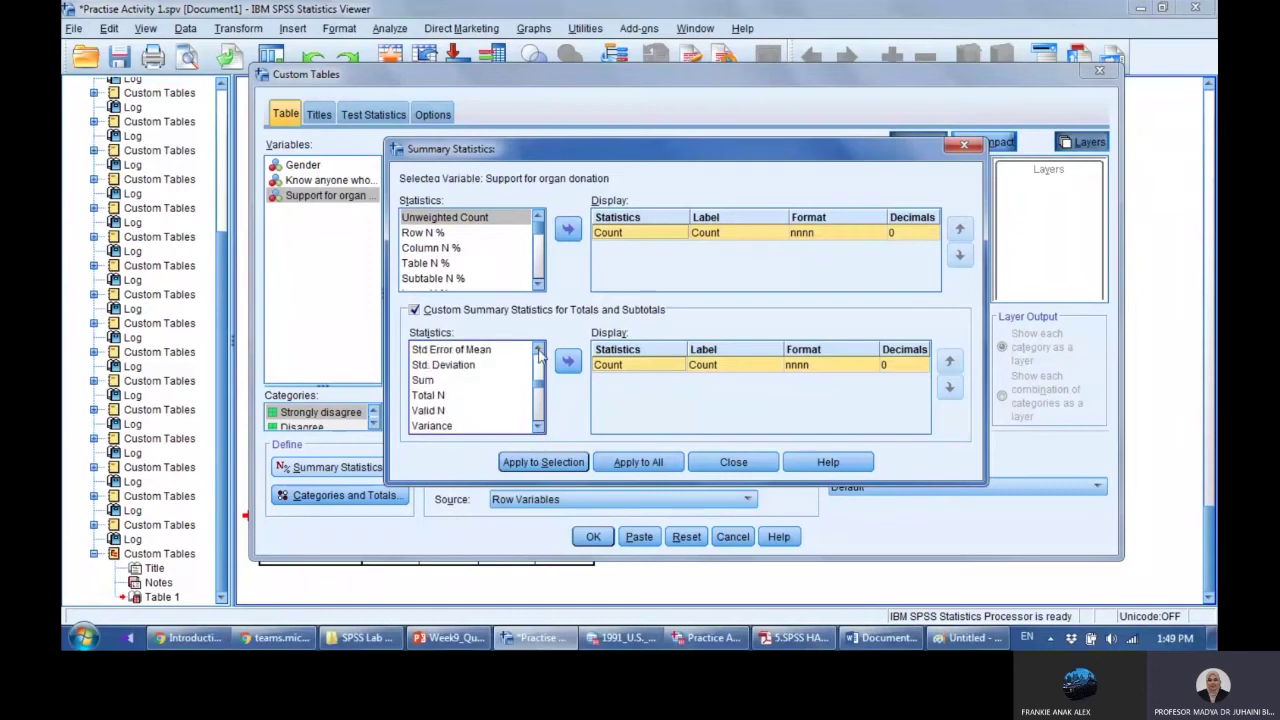
left_click(458, 366)
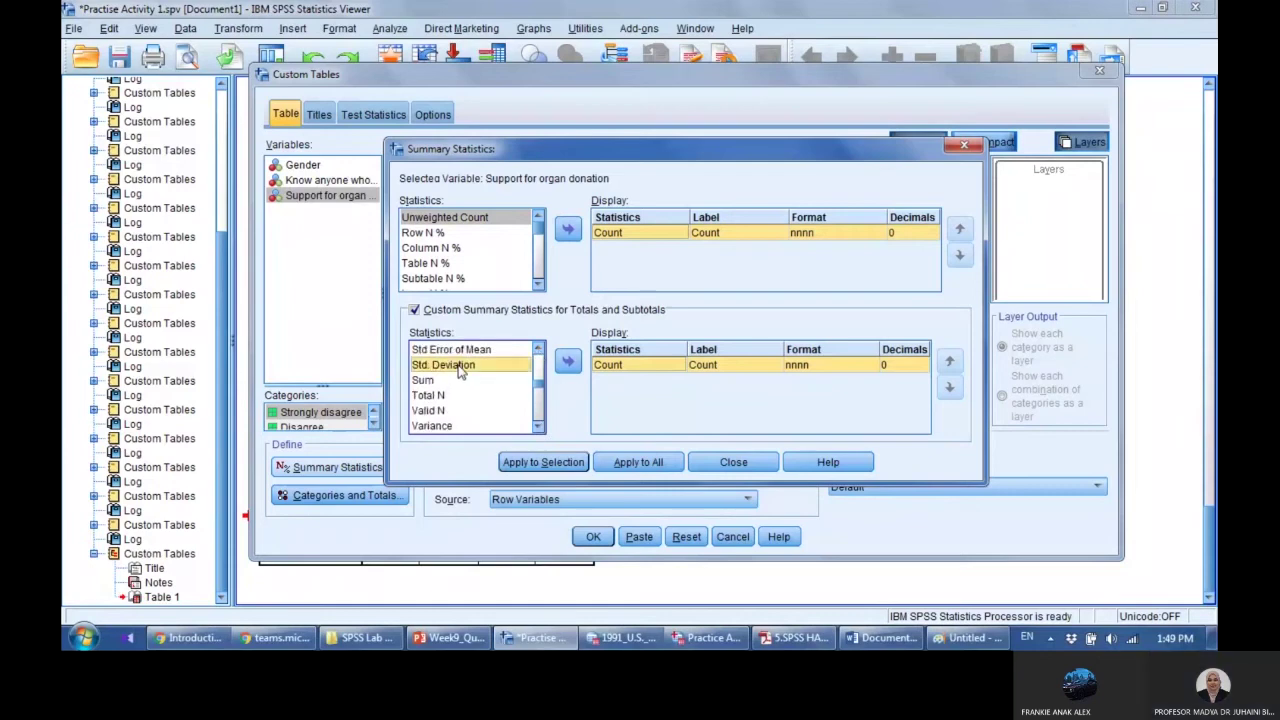
left_click(567, 364)
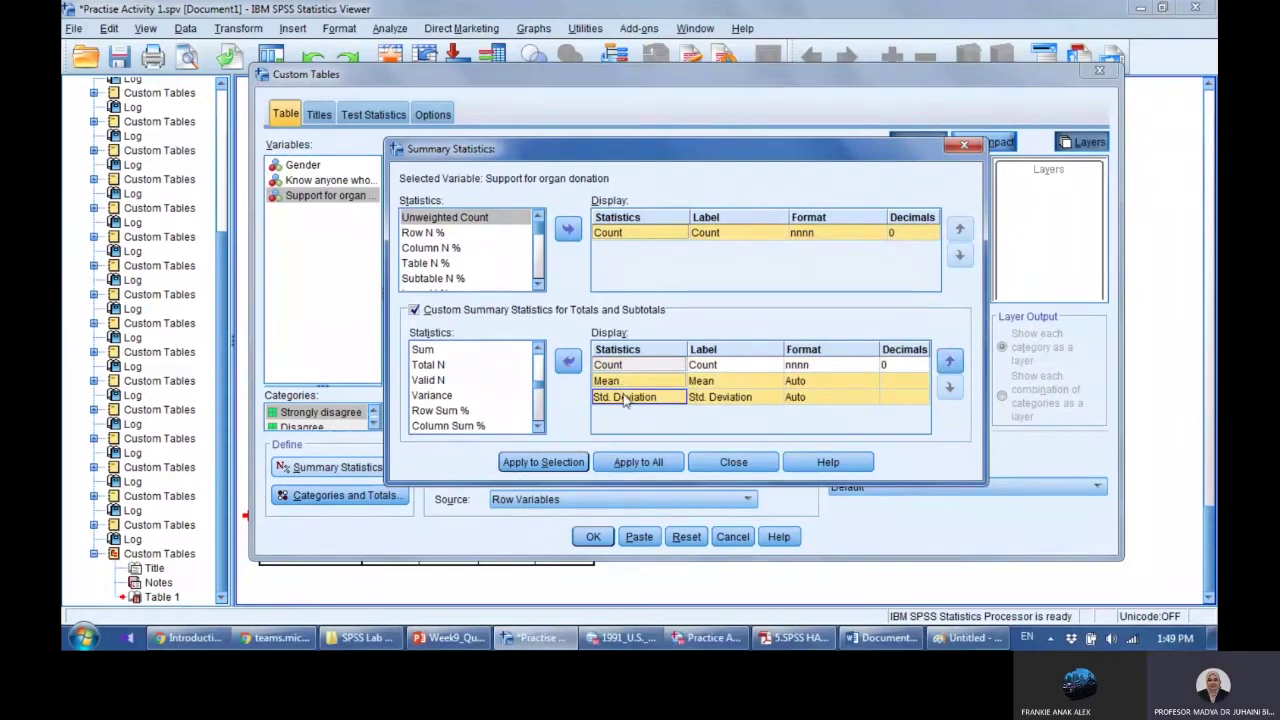
left_click(575, 463)
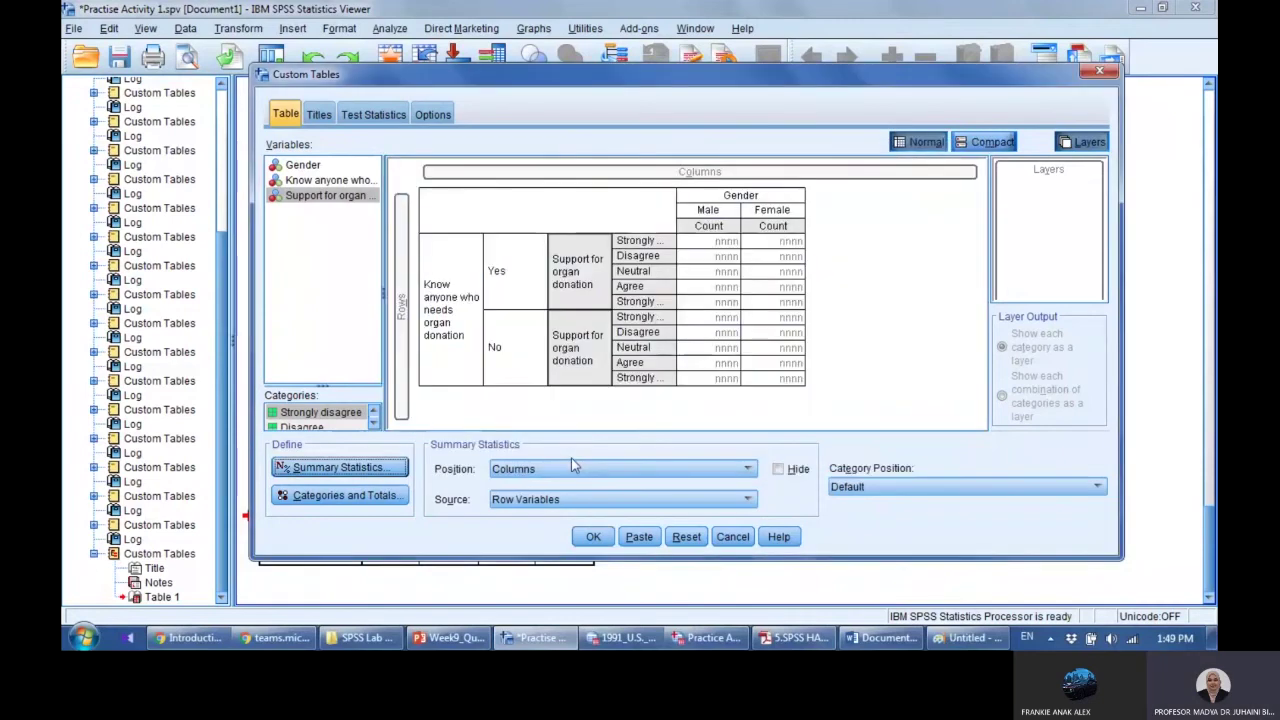
Show a total for the Support for organ donation categories and generate the custom table.
left_click(400, 497)
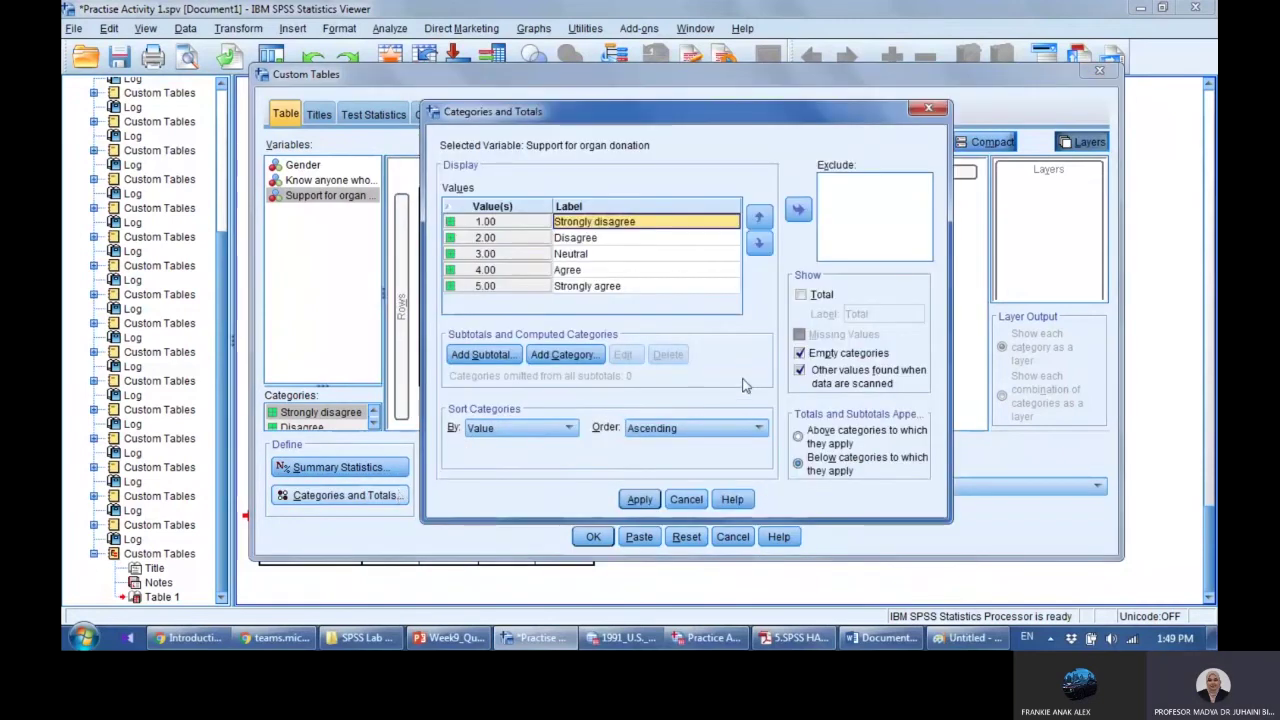
left_click(801, 295)
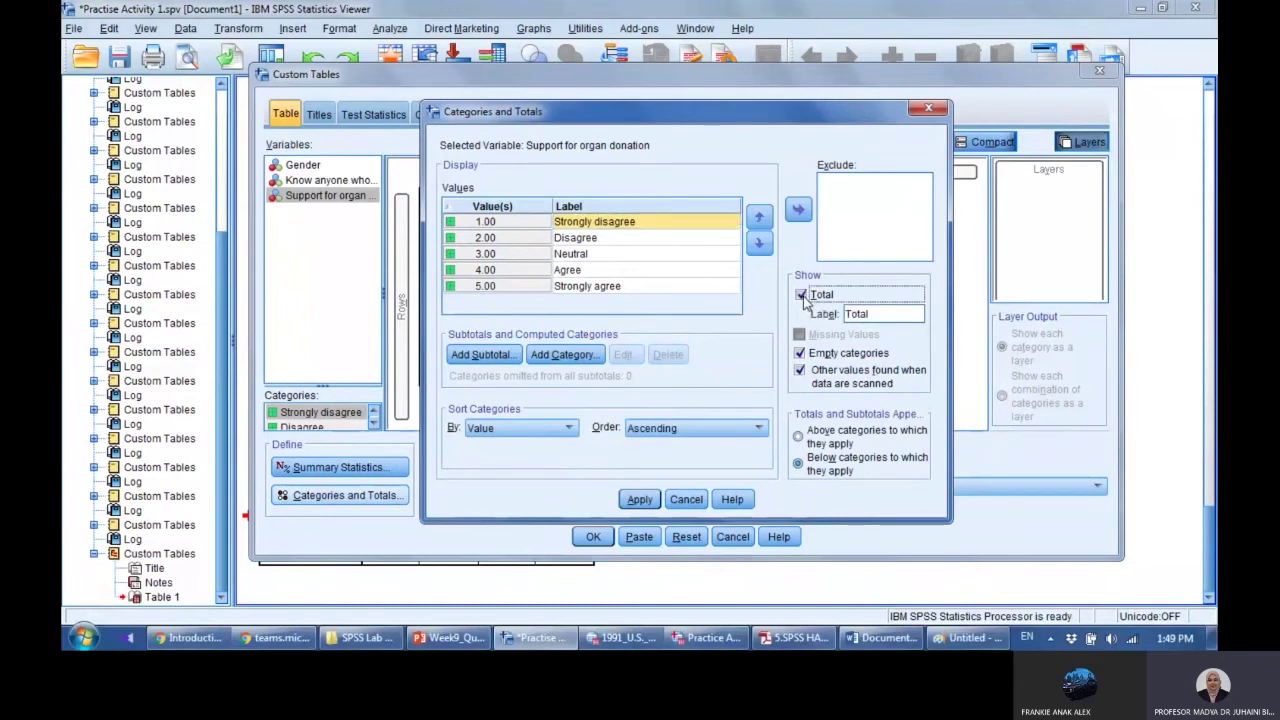
left_click(645, 503)
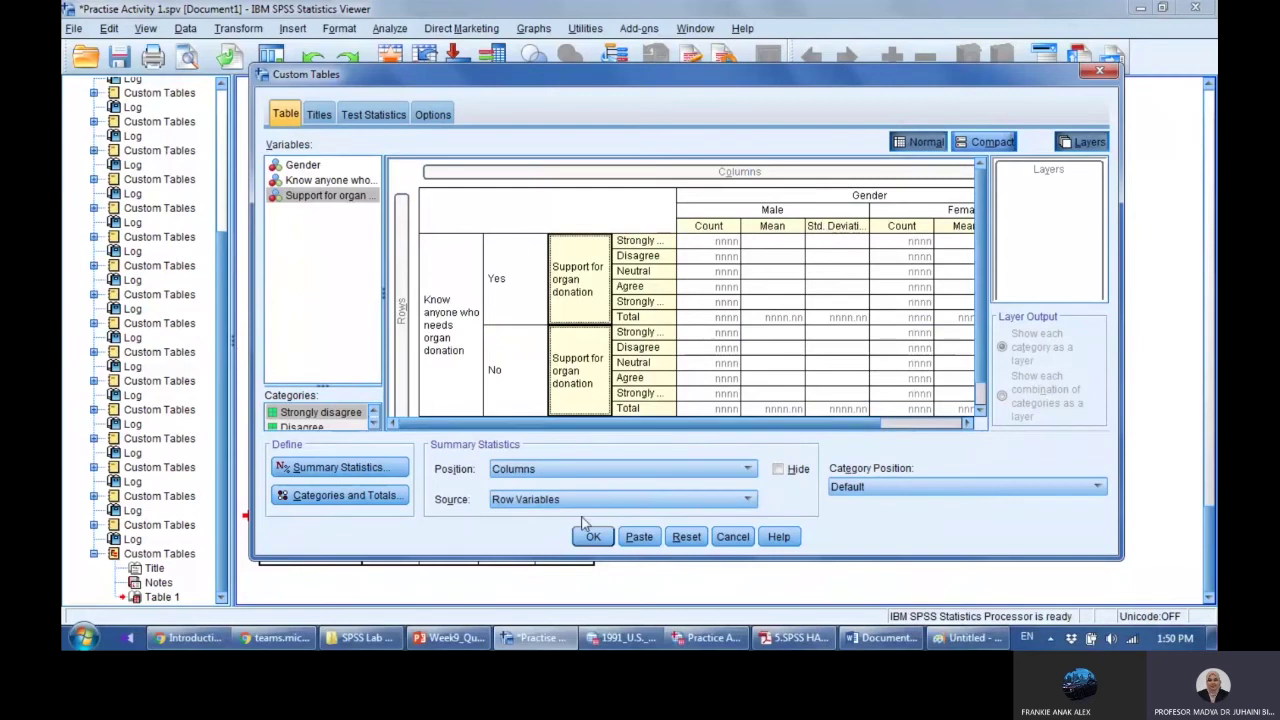
left_click(592, 536)
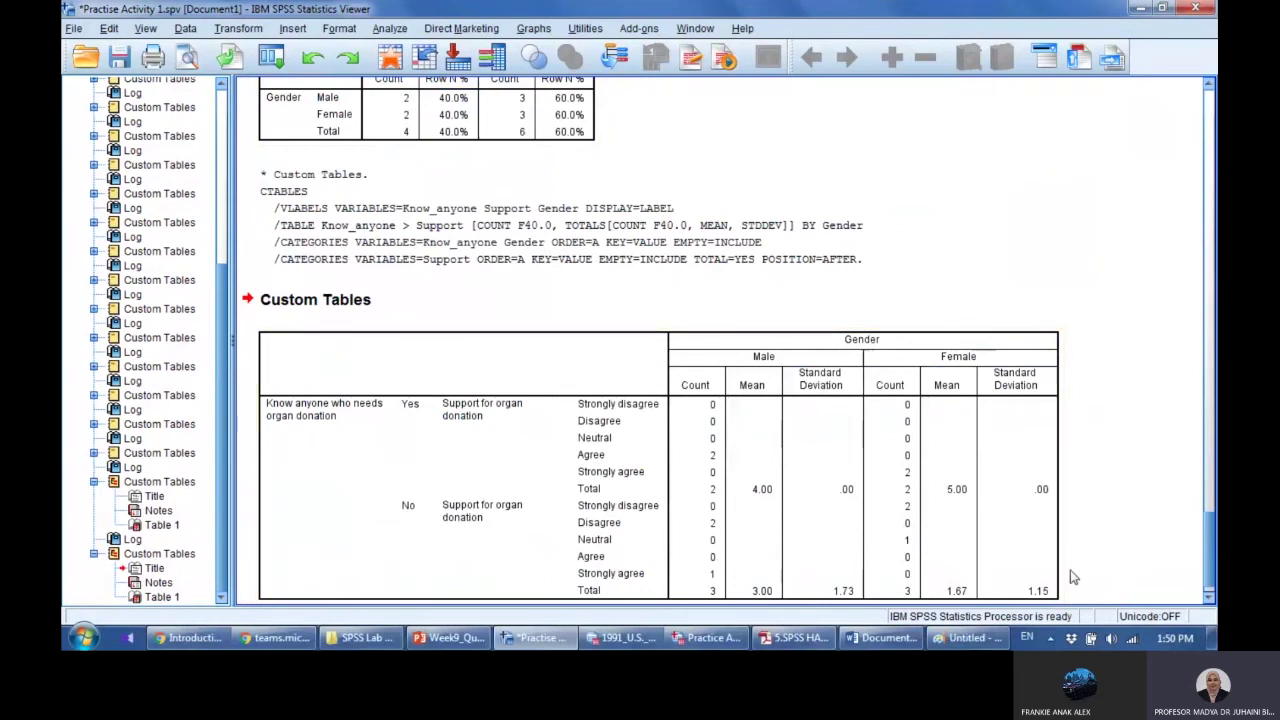
Compare the group descriptives table with the sample output in the SPSS handbook PDF in Adobe Reader, and return to the SPSS Viewer.
mouse_move(803, 649)
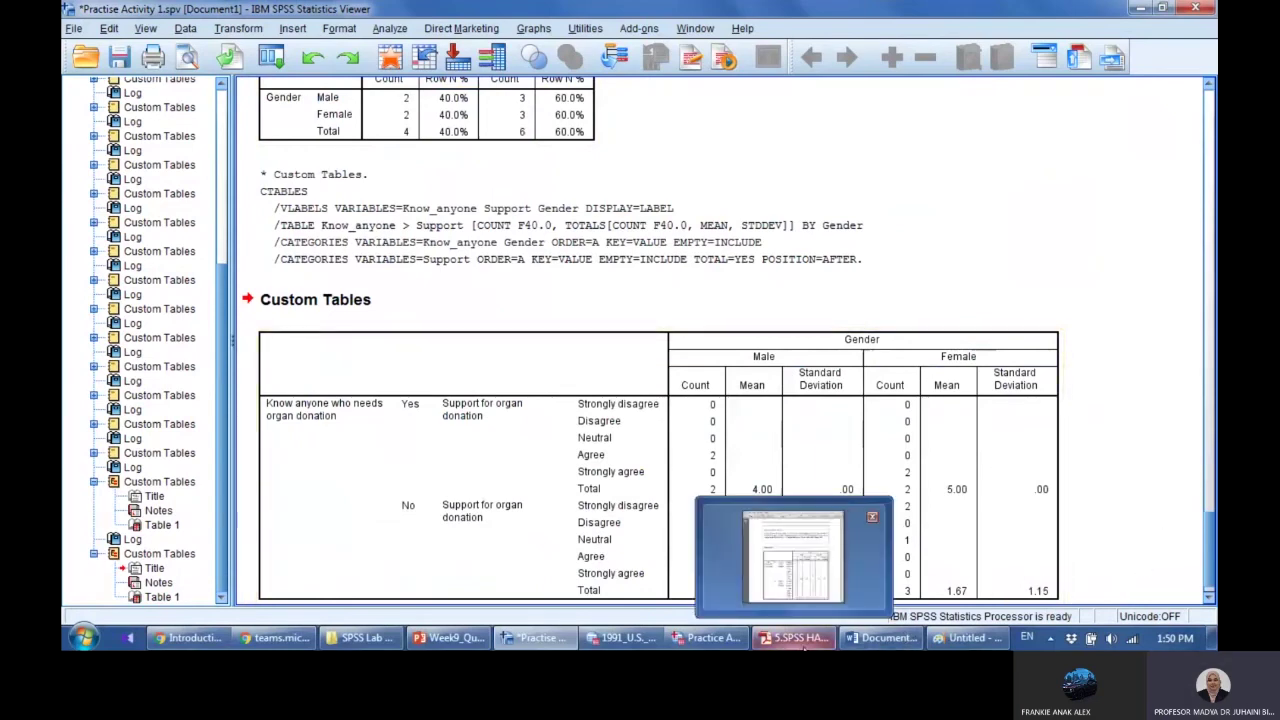
left_click(803, 649)
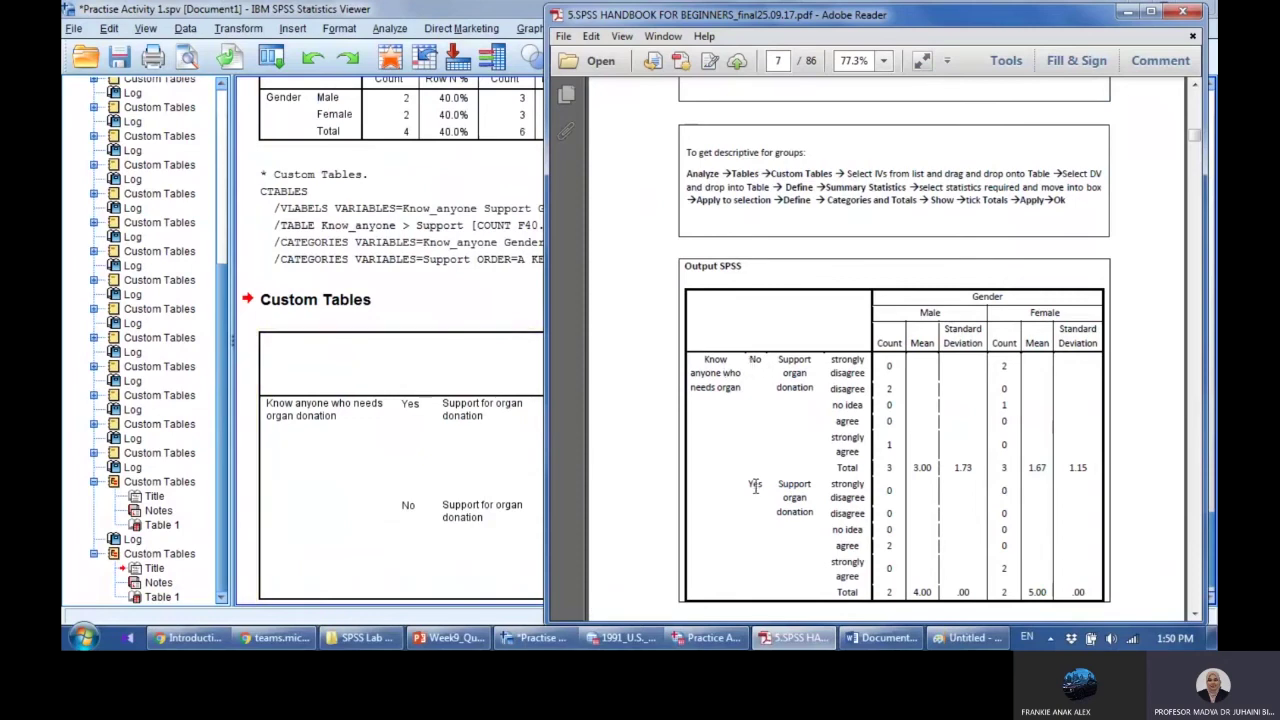
left_click(419, 464)
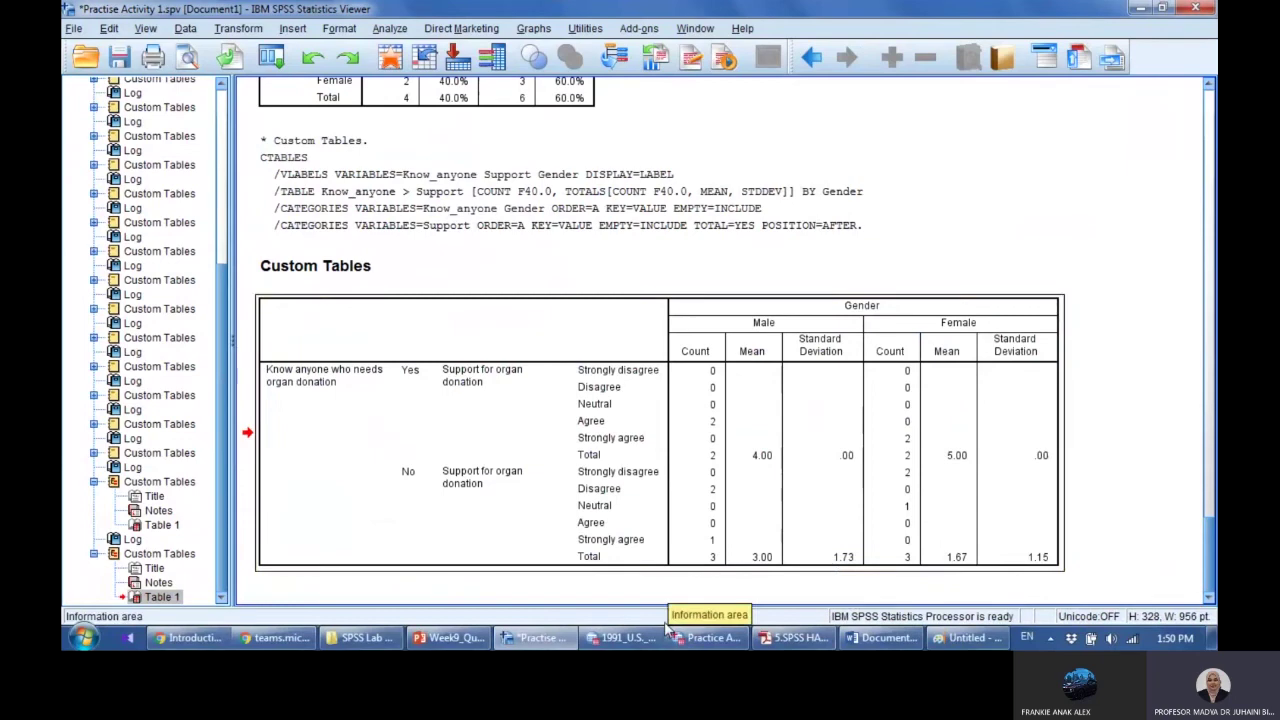
Switch to the Practice Activity 1 data in the Data Editor, start a new custom table and reset all tabs.
left_click(700, 640)
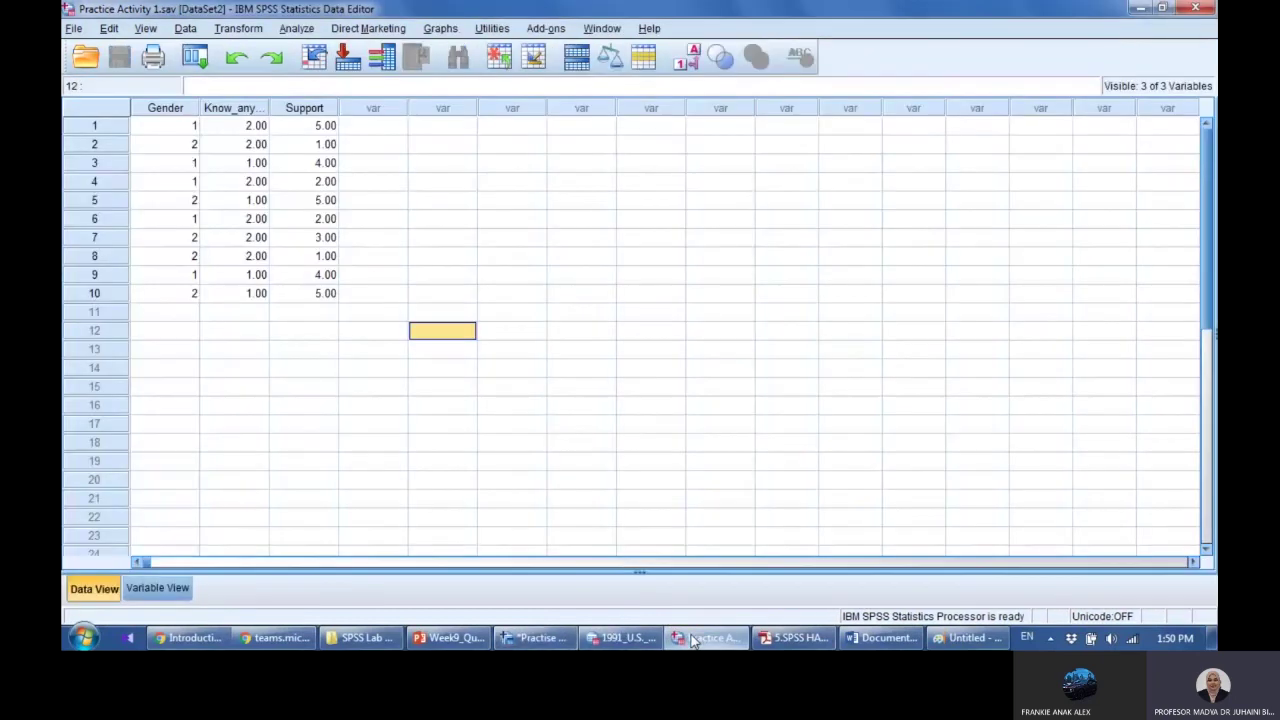
left_click(298, 29)
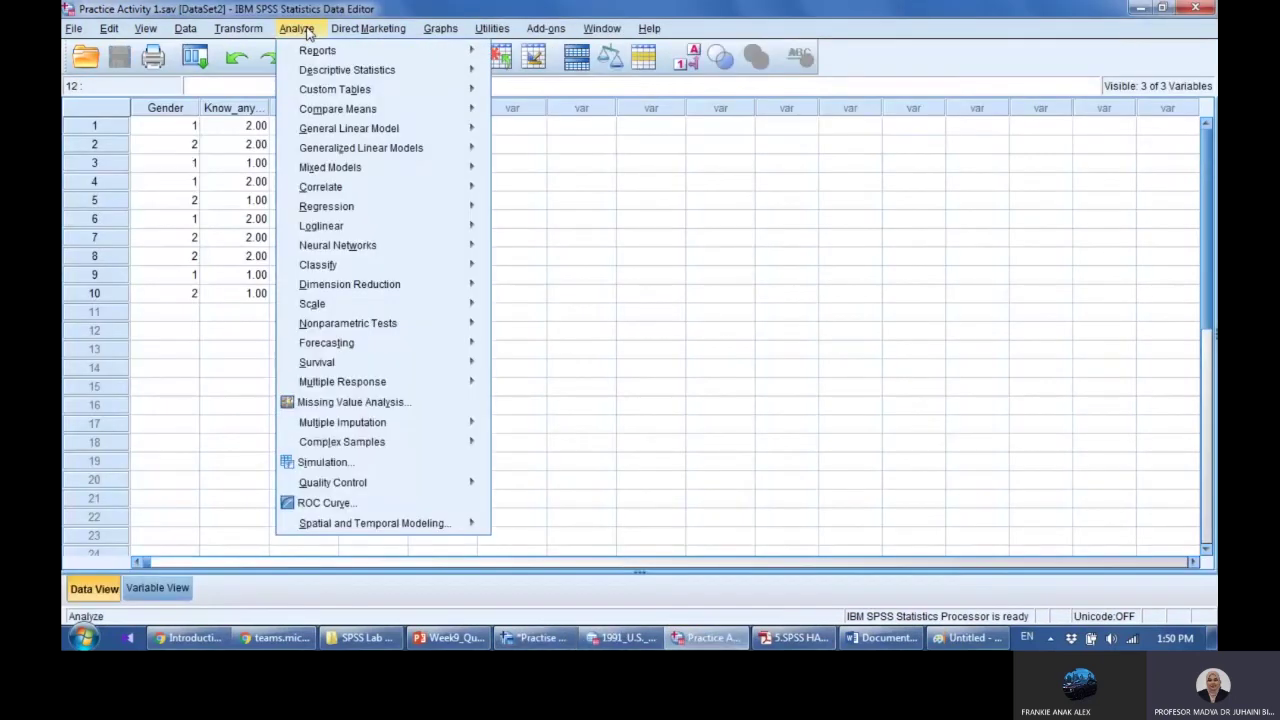
mouse_move(352, 90)
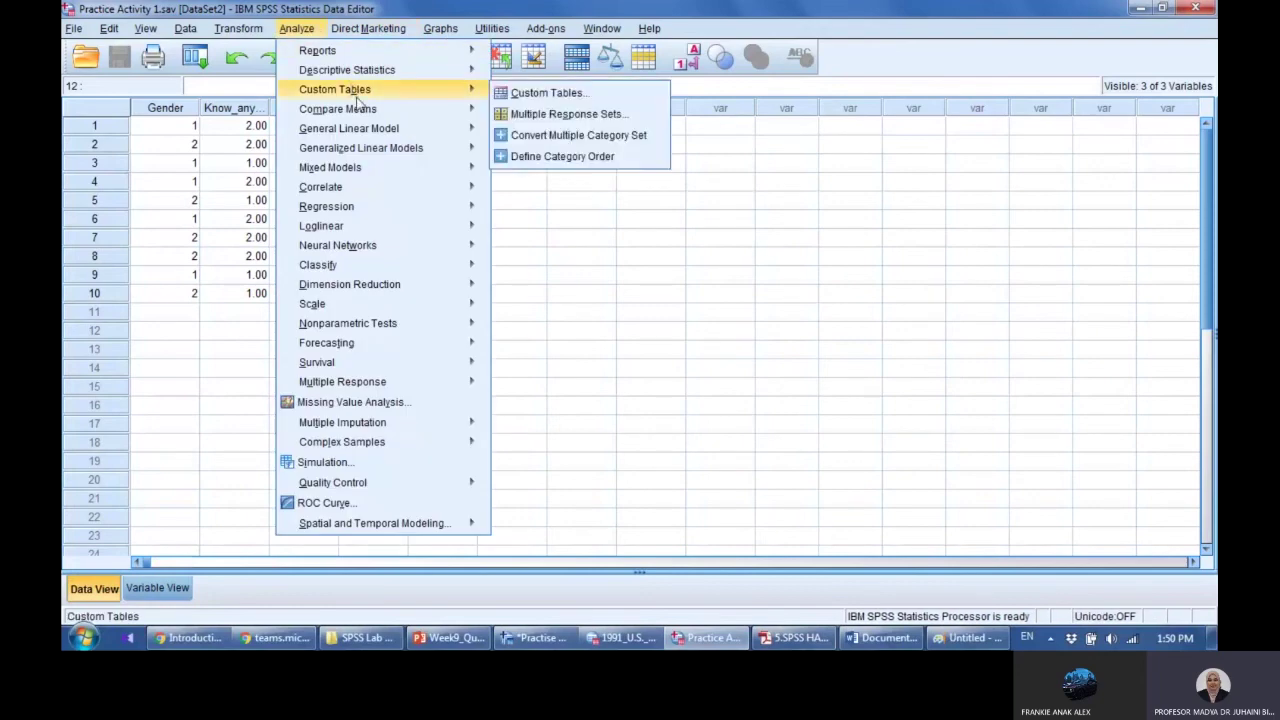
left_click(500, 95)
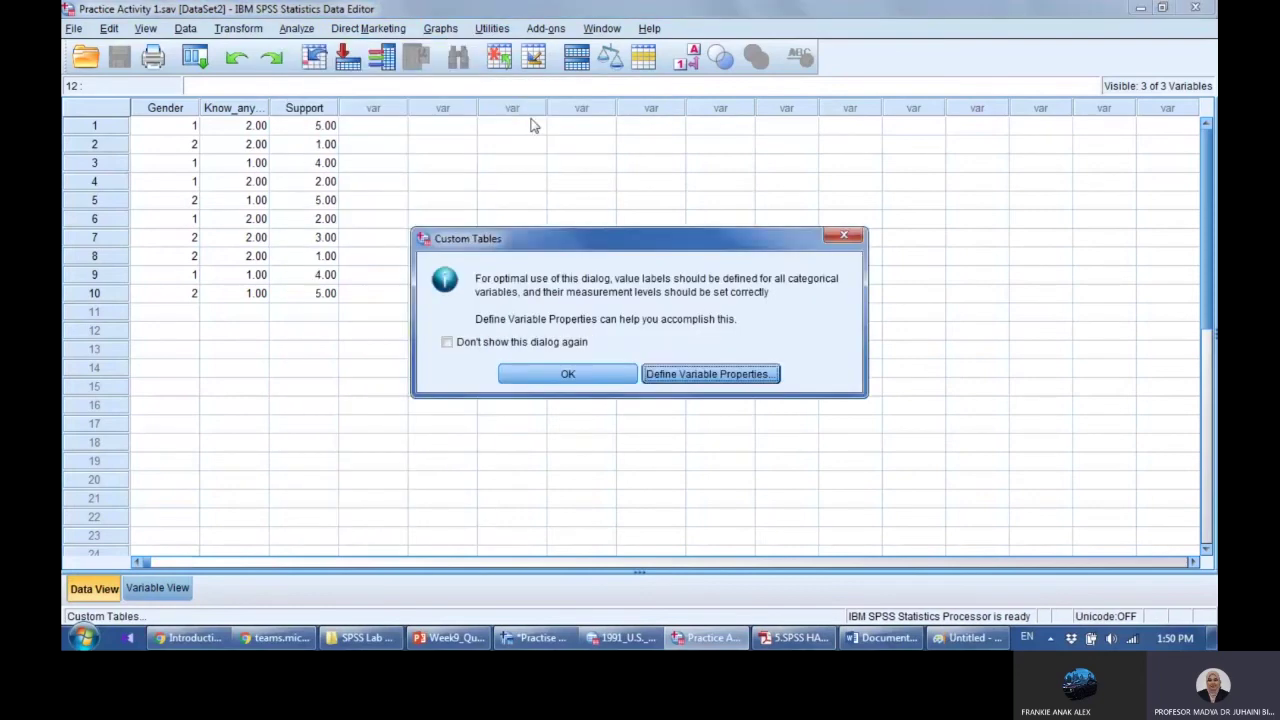
left_click(568, 375)
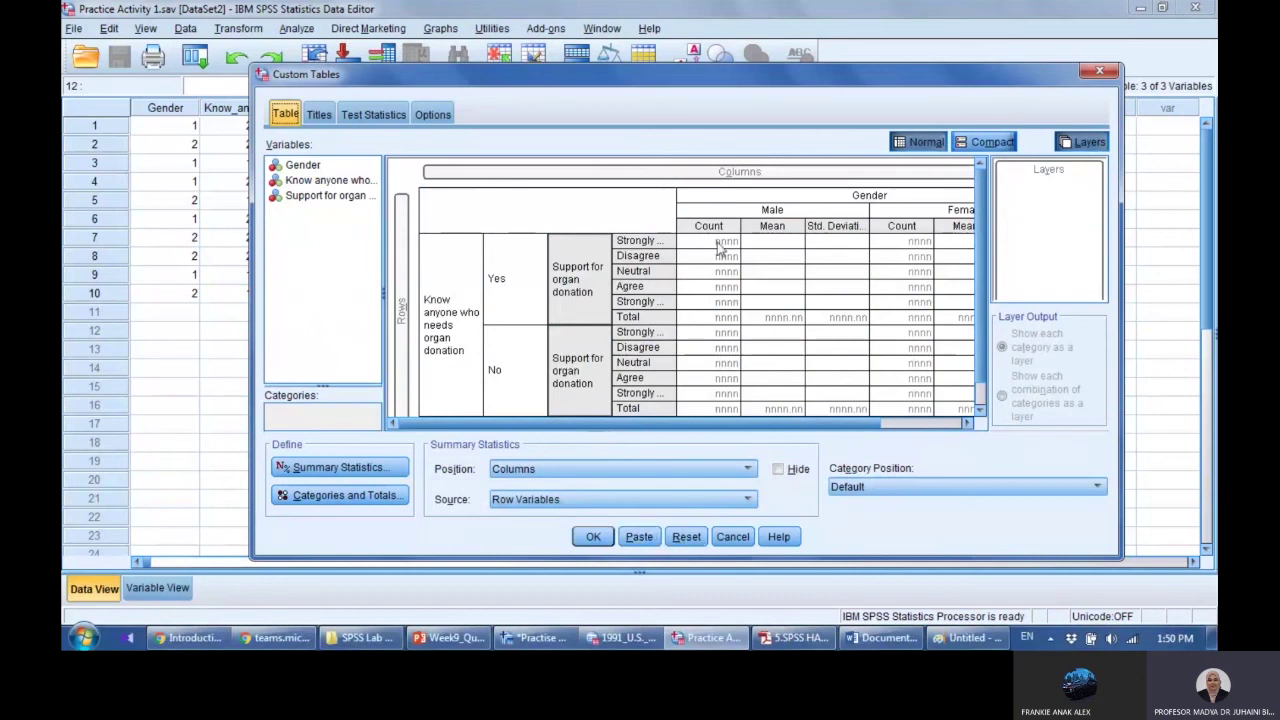
left_click(686, 536)
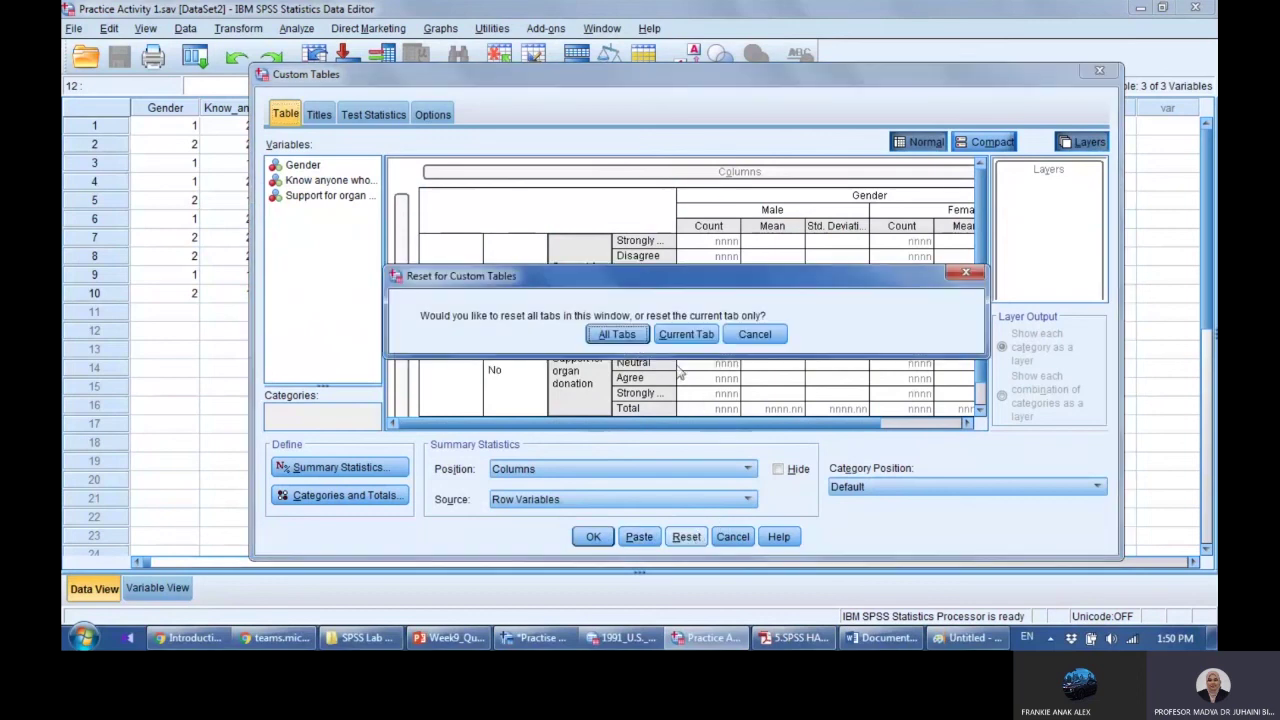
left_click(617, 334)
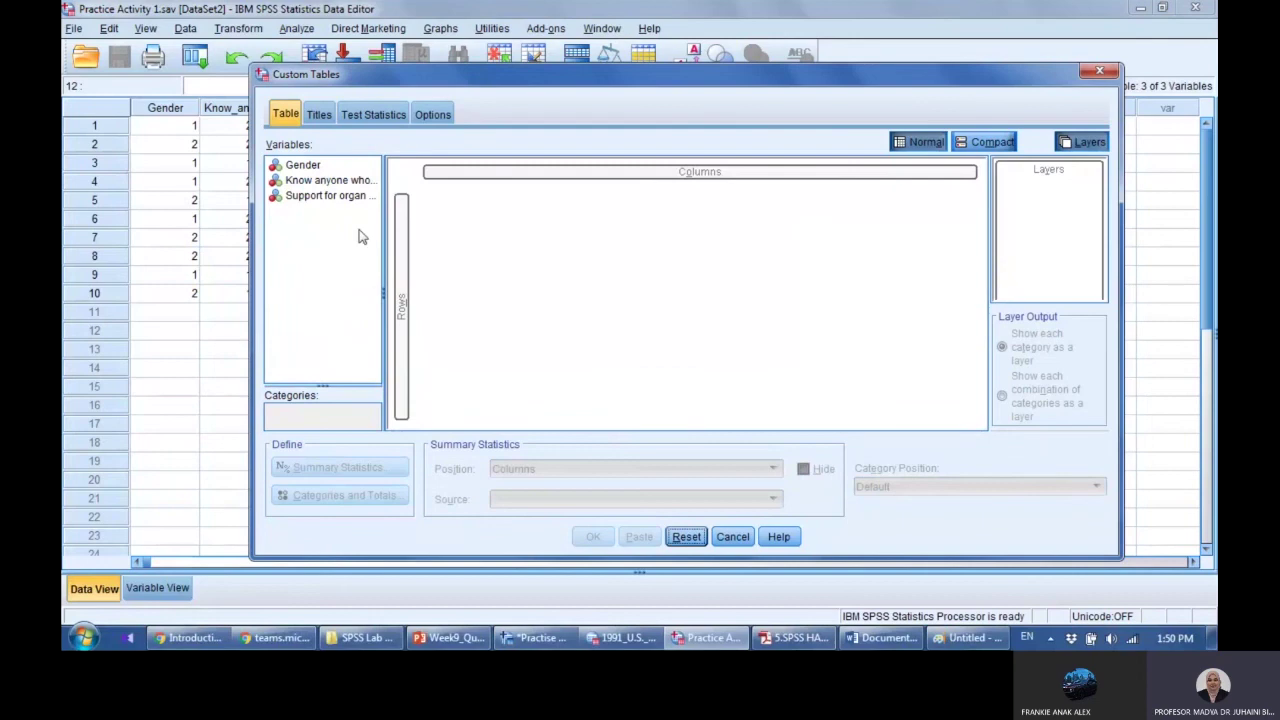
Place Gender in the rows and Support for organ donation in the columns, and generate the table with counts.
left_click_drag(318, 172, 402, 218)
left_click_drag(320, 202, 490, 175)
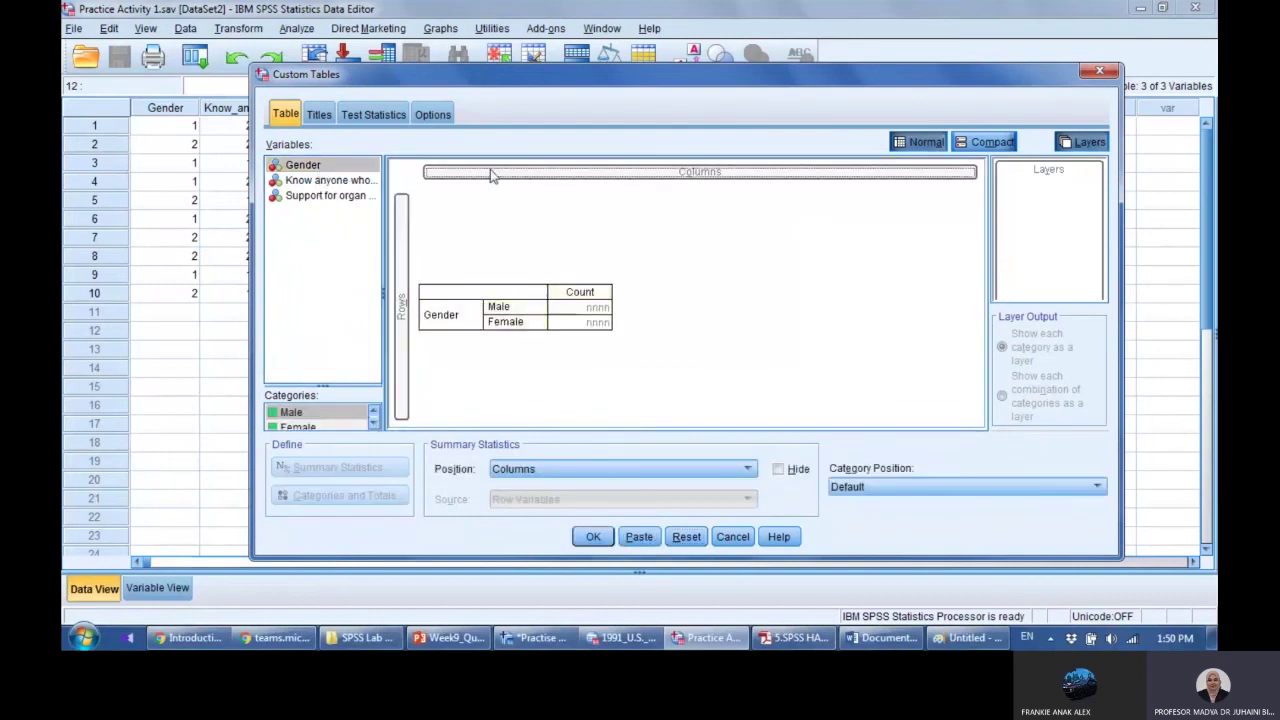
left_click(362, 197)
left_click_drag(362, 197, 463, 175)
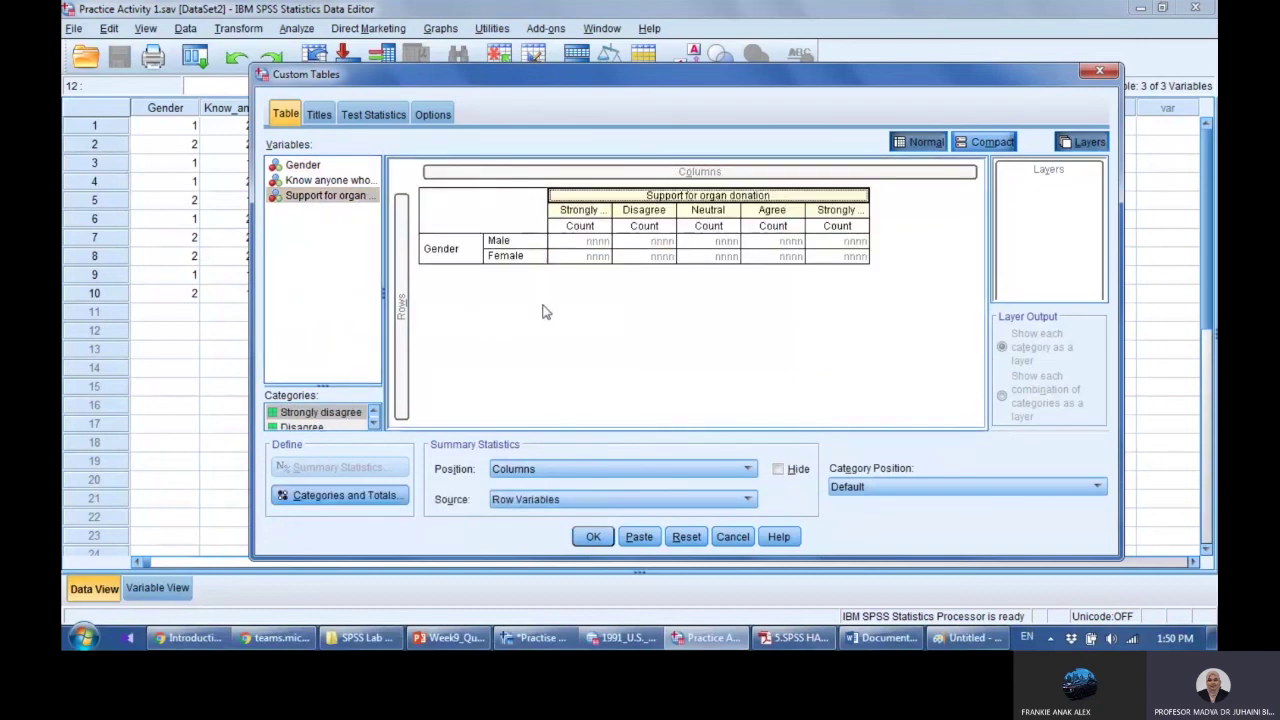
left_click(596, 540)
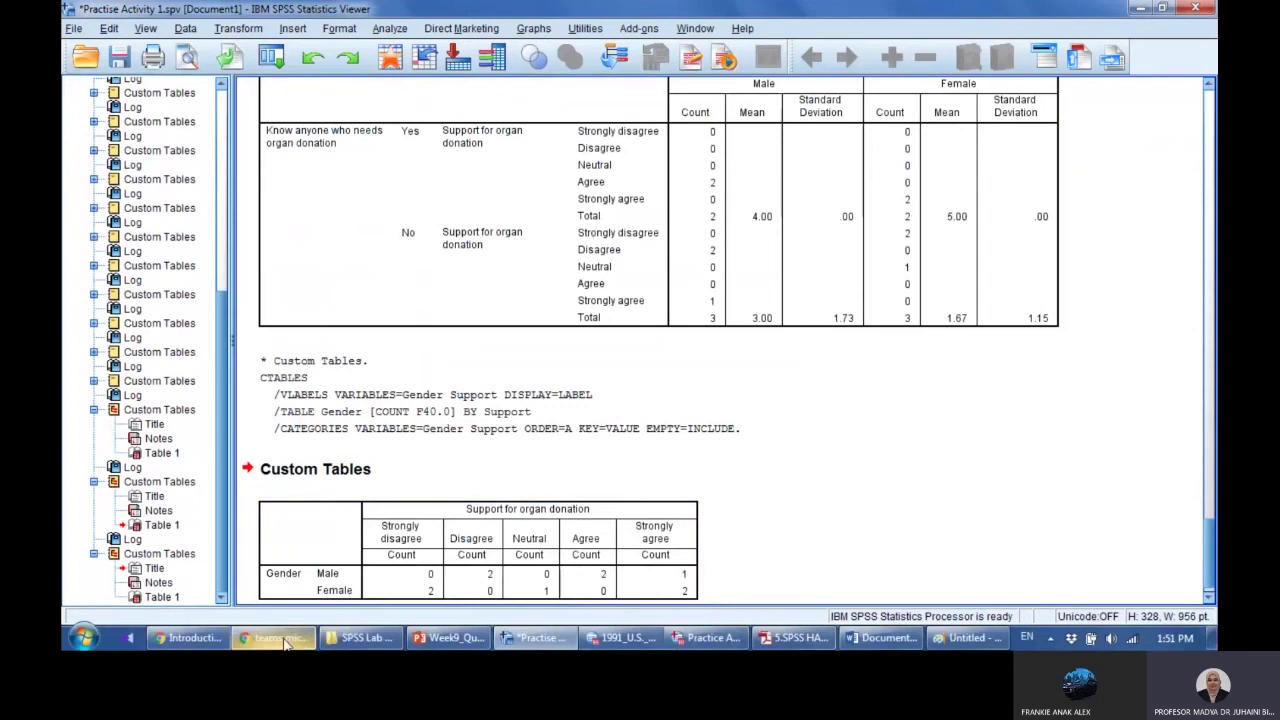
Switch to the Microsoft Teams meeting in Chrome and stop the meeting recording.
left_click(195, 642)
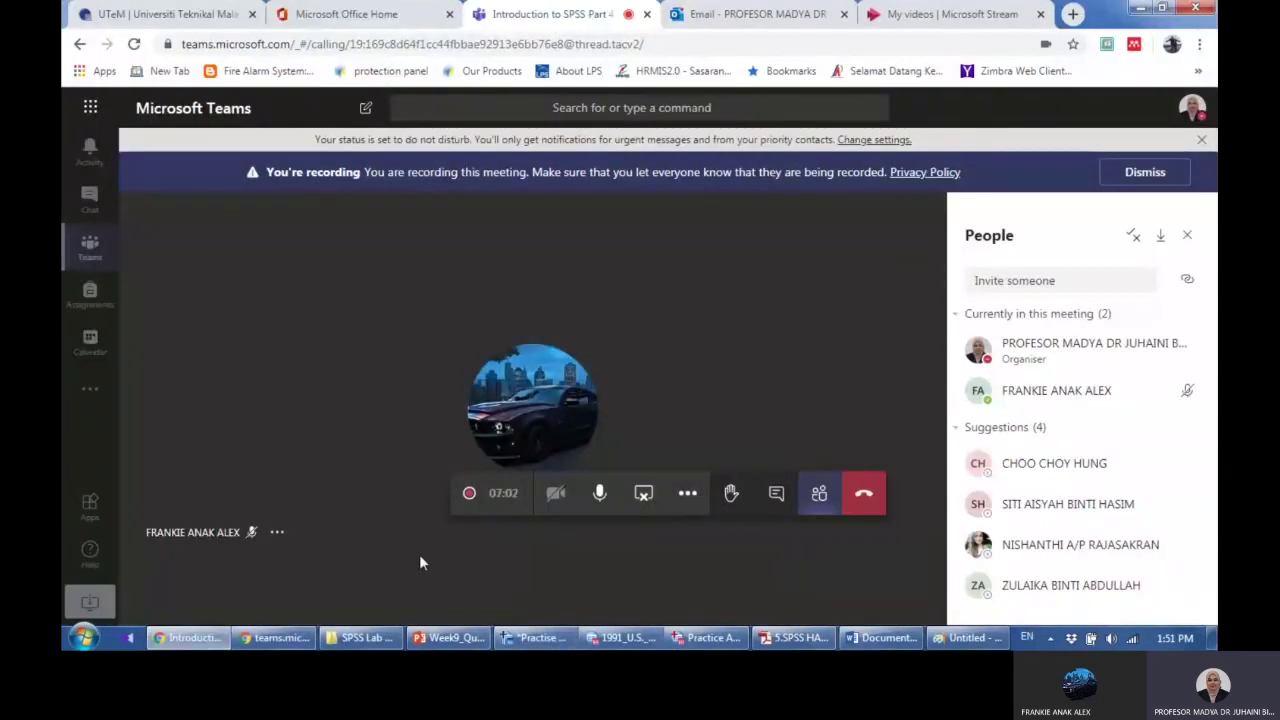
left_click(688, 495)
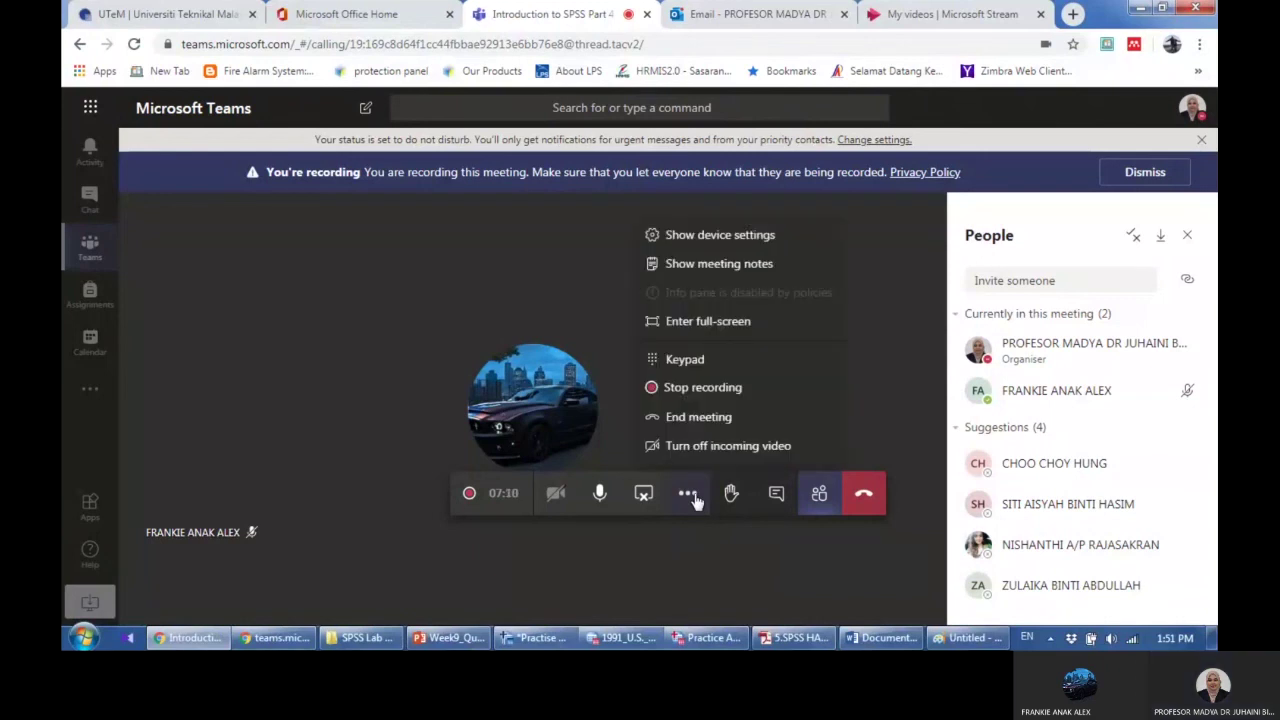
left_click(721, 398)
left_click(724, 397)
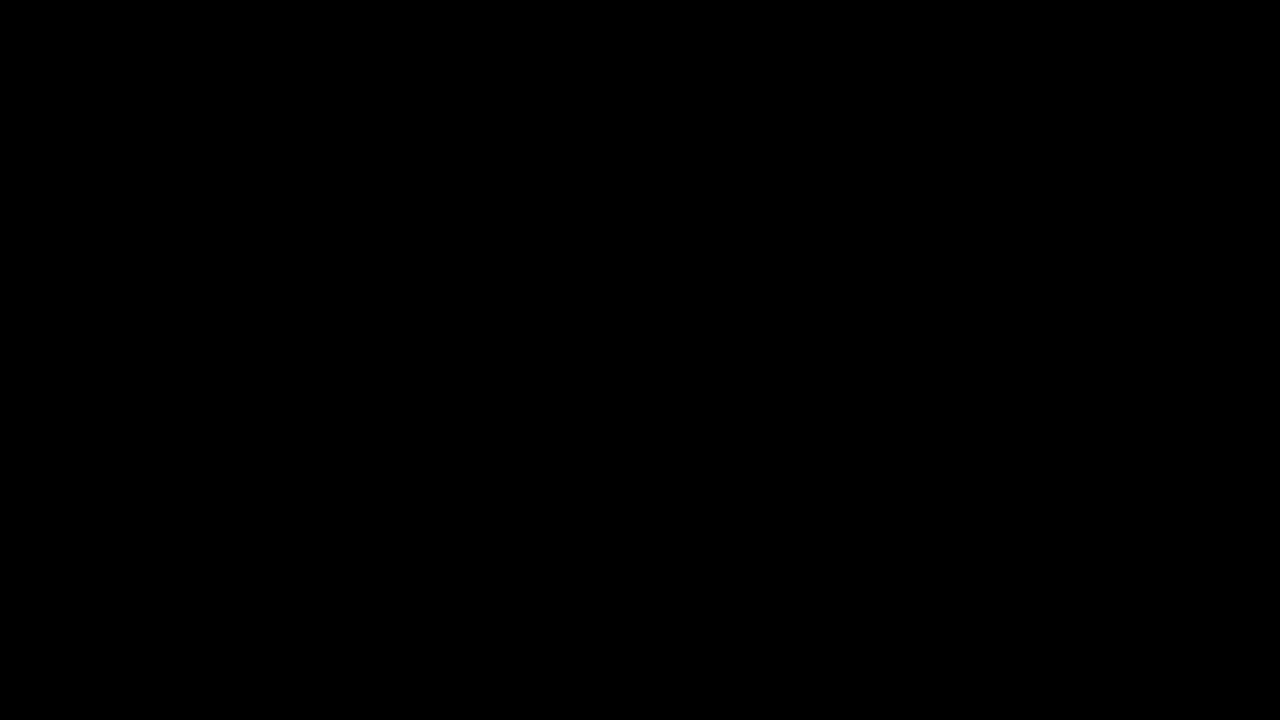